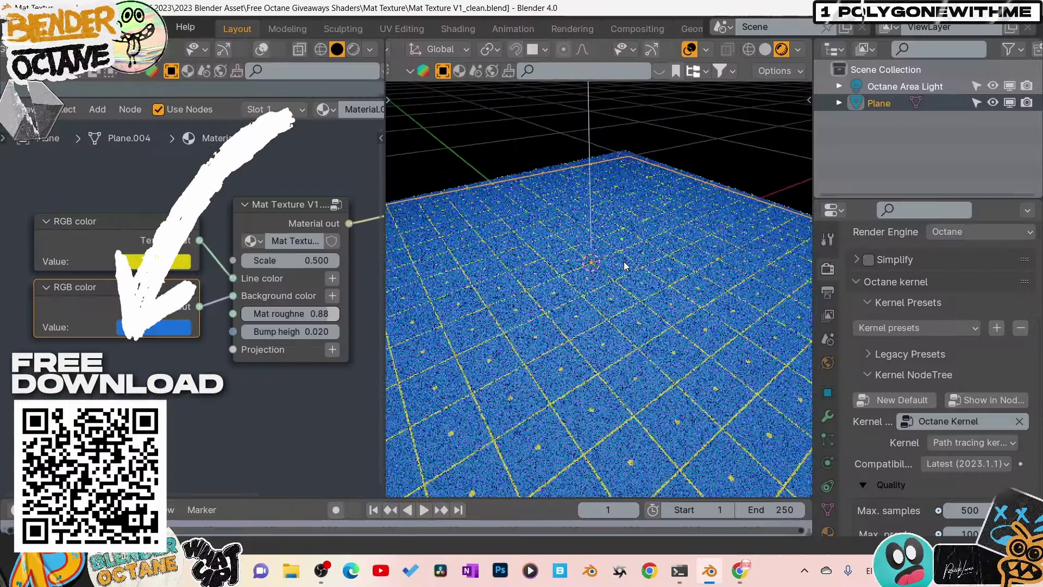
# Orbit around the textured plane, maximize the shader editor and open the Mat Texture V1 node group.
pyautogui.moveTo(624, 266); pyautogui.dragTo(431, 310, button='middle')
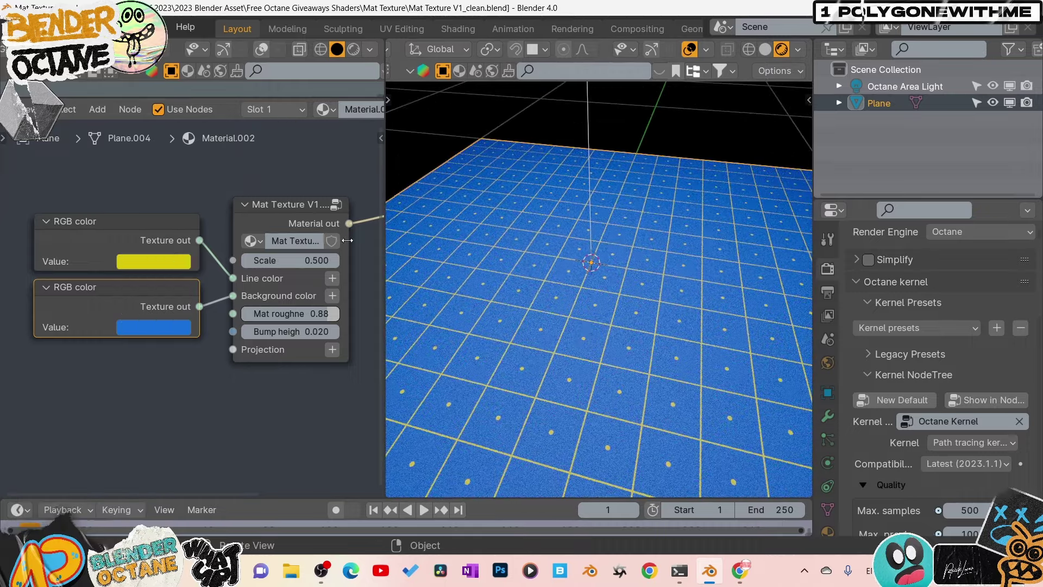
pyautogui.hotkey('ctrl', 'space')
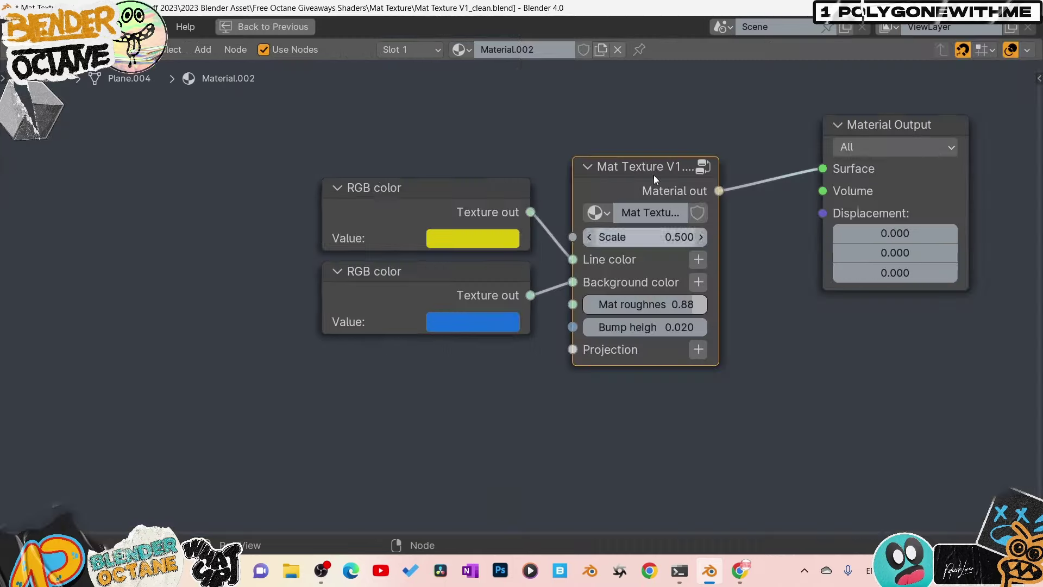
pyautogui.click(728, 146)
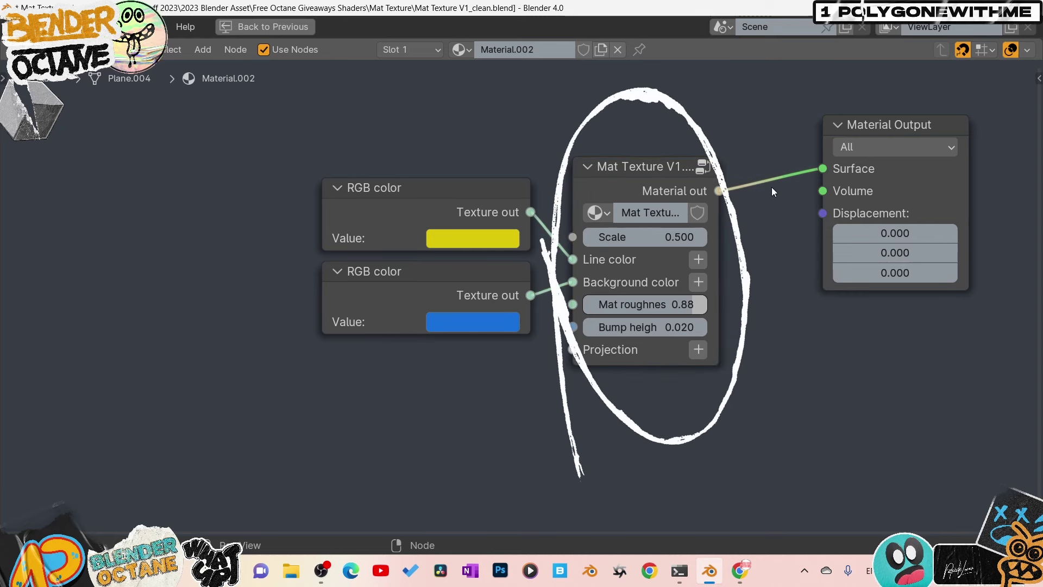
pyautogui.keyDown('ctrl'); pyautogui.moveTo(778, 145); pyautogui.dragTo(764, 213, button='right'); pyautogui.keyUp('ctrl')
pyautogui.click(663, 170)
pyautogui.press('Tab')
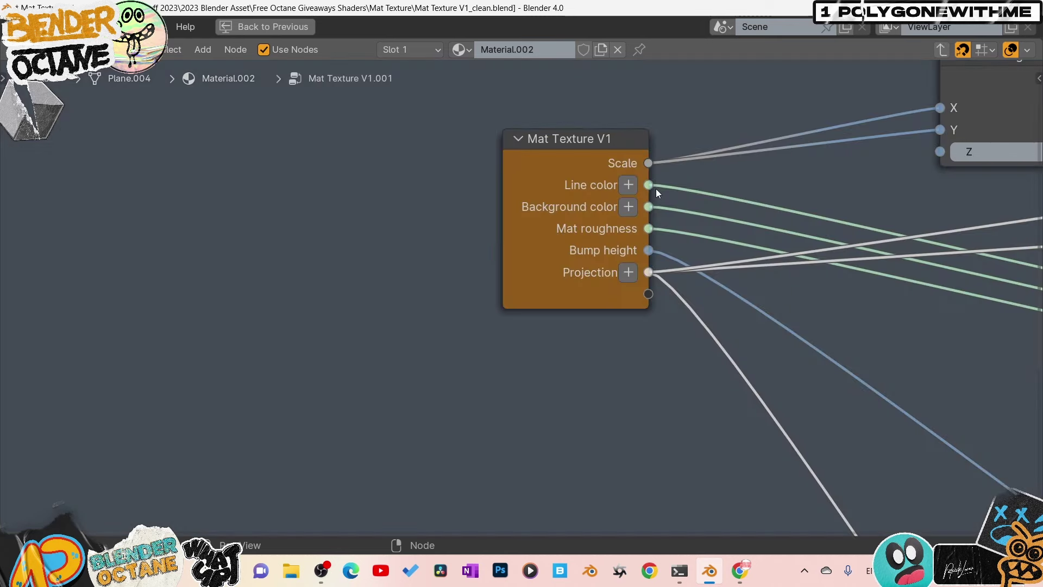
# Examine the Mat Texture V1 group's bump, lines and dots frames, the mix textures and the wiring from the group inputs.
pyautogui.scroll(-7, 703, 331)
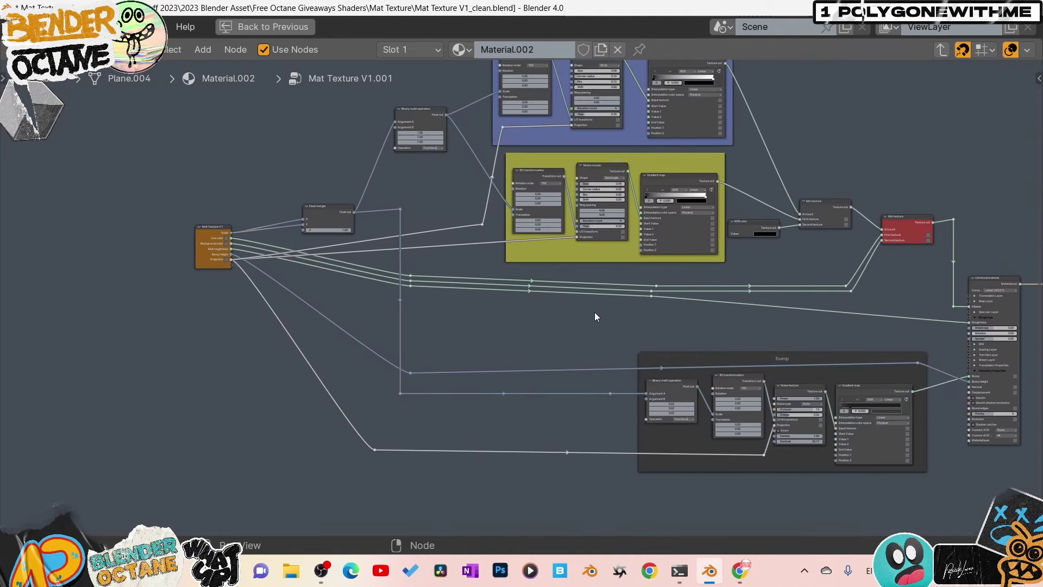
pyautogui.scroll(4, 581, 327)
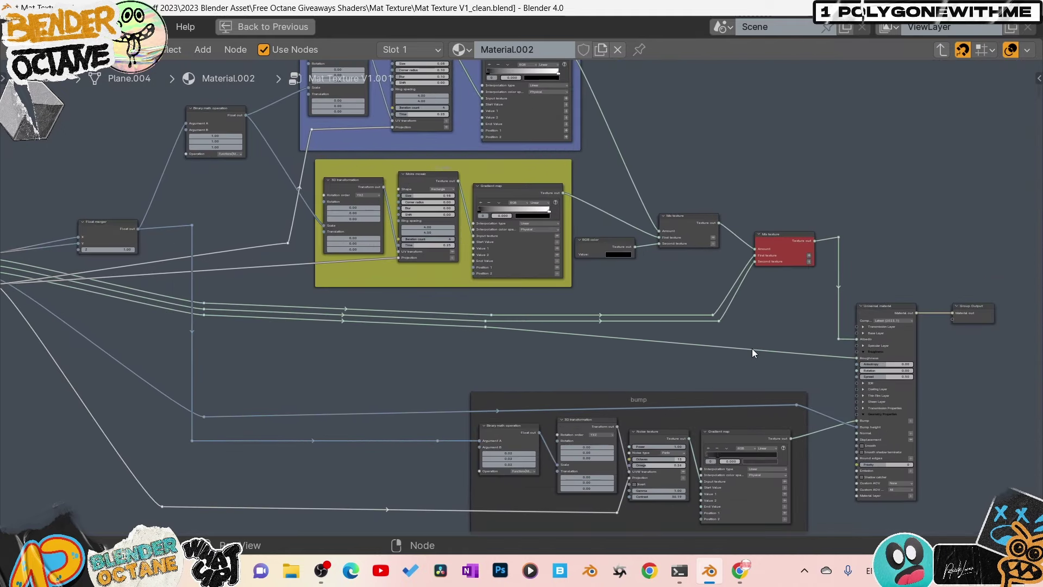
pyautogui.scroll(-1, 751, 349)
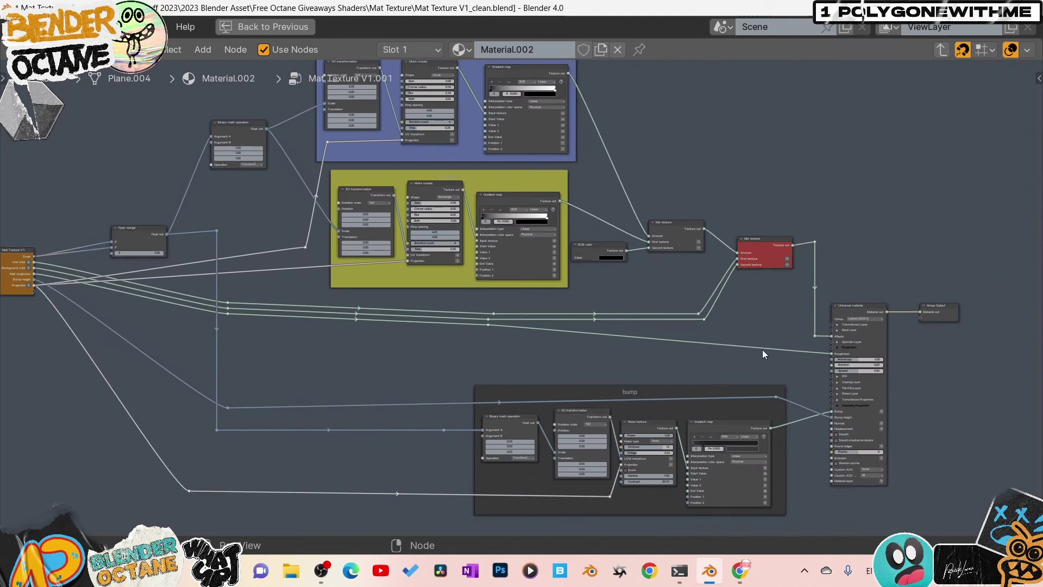
pyautogui.moveTo(726, 361)
pyautogui.mouseDown(button='middle')
pyautogui.moveTo(558, 292)
pyautogui.moveTo(555, 273)
pyautogui.moveTo(353, 206)
pyautogui.mouseUp(button='middle')
pyautogui.scroll(5, 761, 346)
pyautogui.scroll(1, 560, 291)
pyautogui.scroll(4, 602, 194)
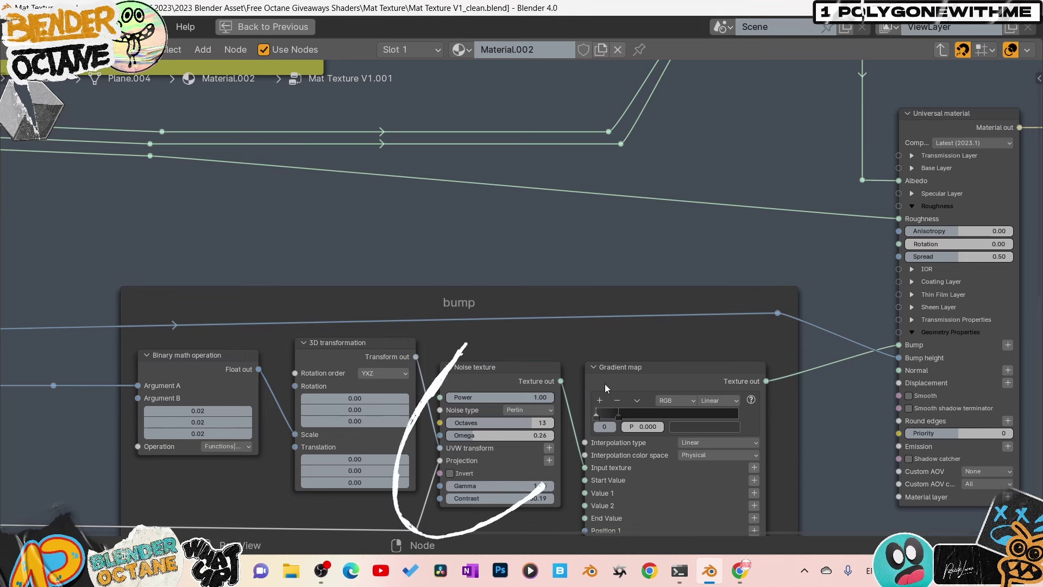
pyautogui.scroll(-2, 483, 333)
pyautogui.moveTo(483, 333); pyautogui.dragTo(589, 419, button='middle')
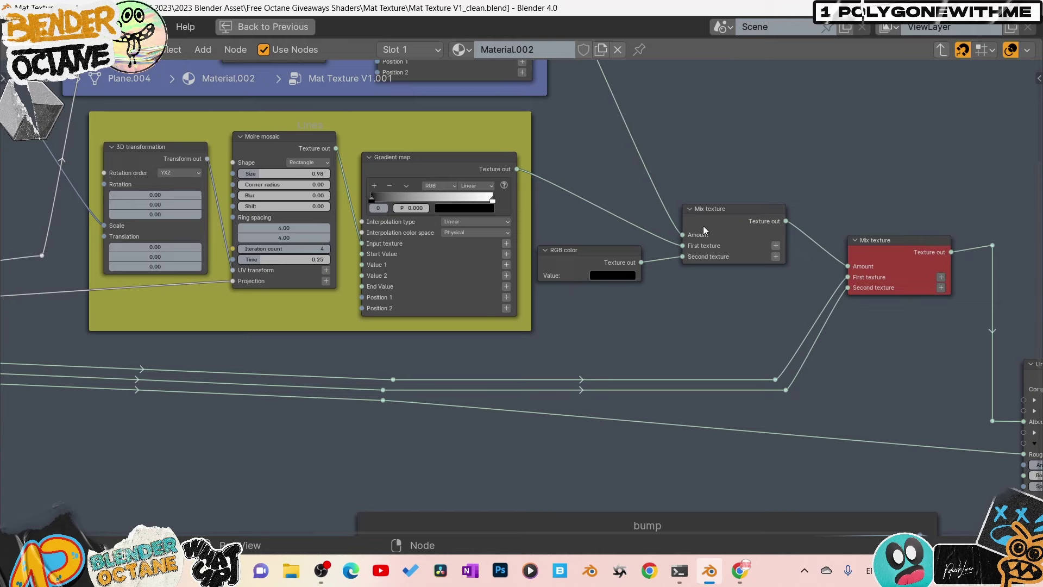
pyautogui.moveTo(215, 179); pyautogui.dragTo(263, 144)
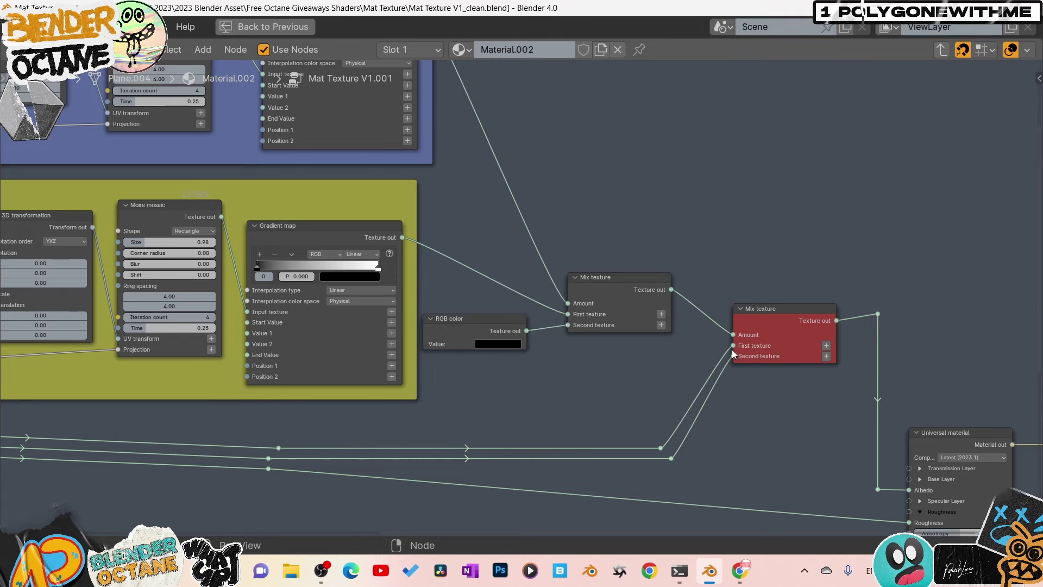
pyautogui.moveTo(76, 359)
pyautogui.mouseDown(button='middle')
pyautogui.moveTo(707, 355)
pyautogui.moveTo(769, 340)
pyautogui.mouseUp(button='middle')
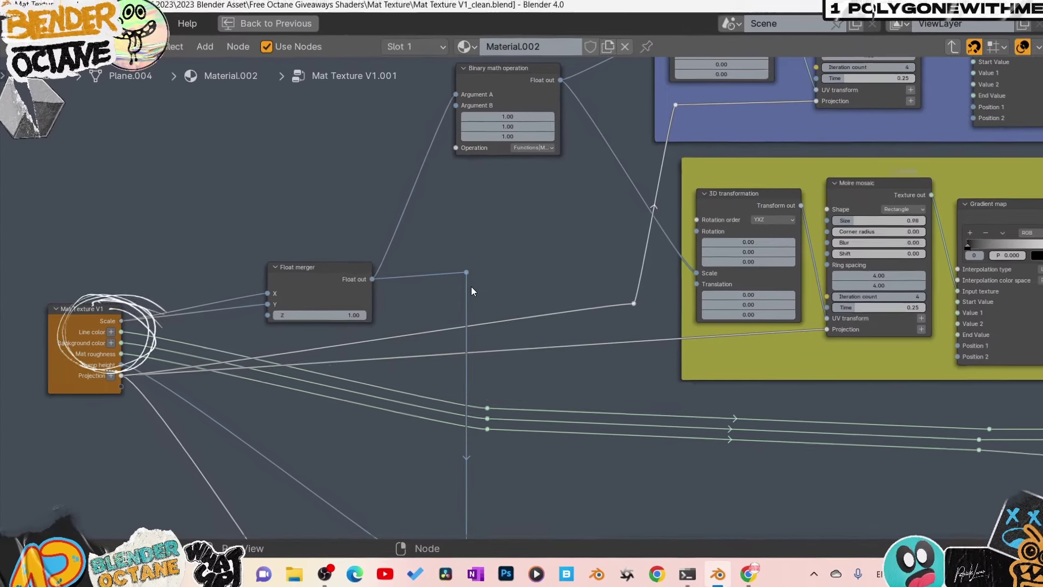
pyautogui.moveTo(478, 287); pyautogui.dragTo(446, 356, button='middle')
pyautogui.scroll(-1, 471, 326)
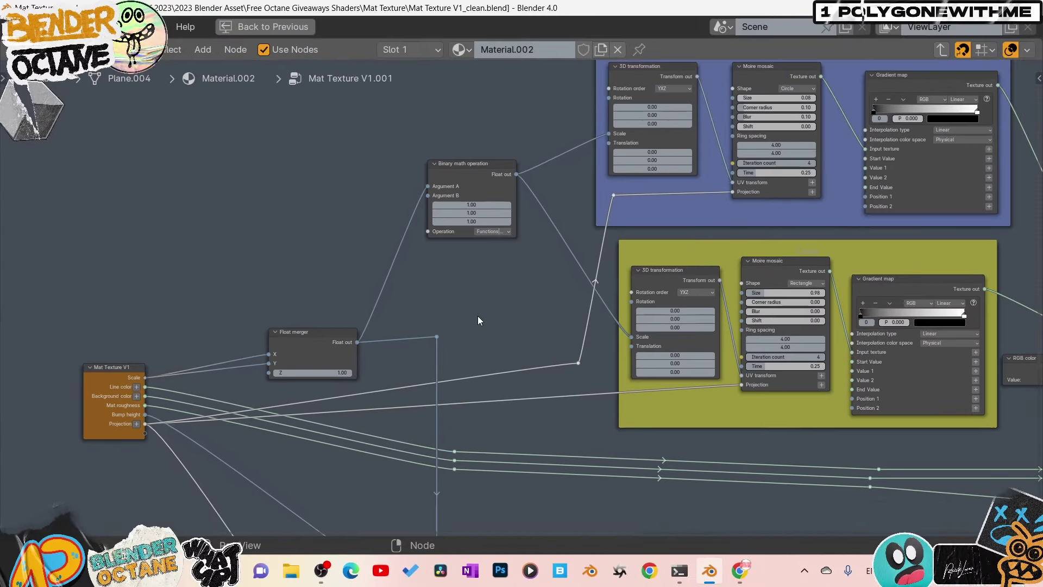
pyautogui.moveTo(513, 275); pyautogui.dragTo(483, 326, button='middle')
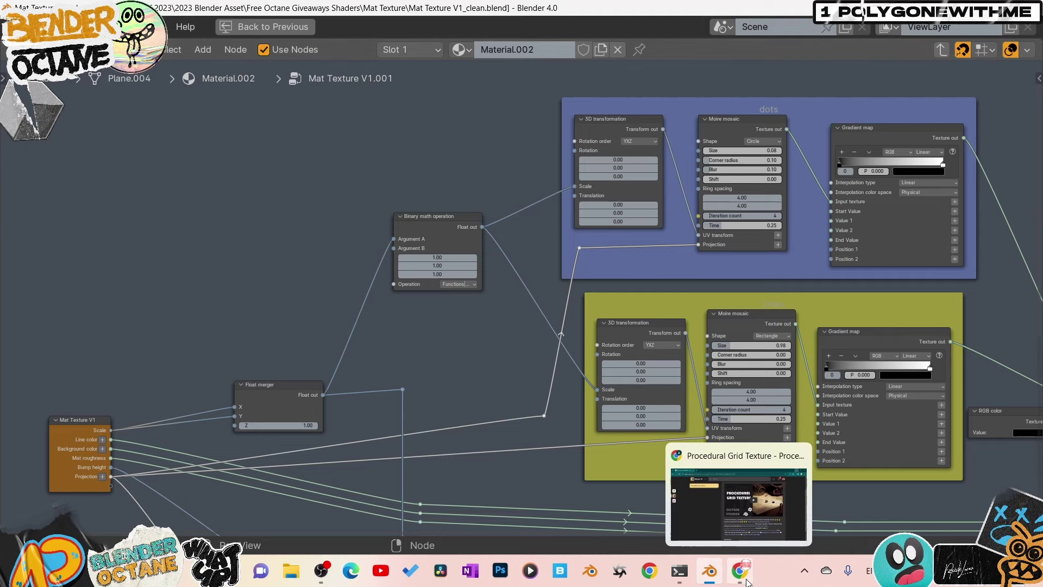
# Switch to Chrome and look over the Procedural Grid Texture lesson page in the Blender 3D classroom.
pyautogui.click(739, 494)
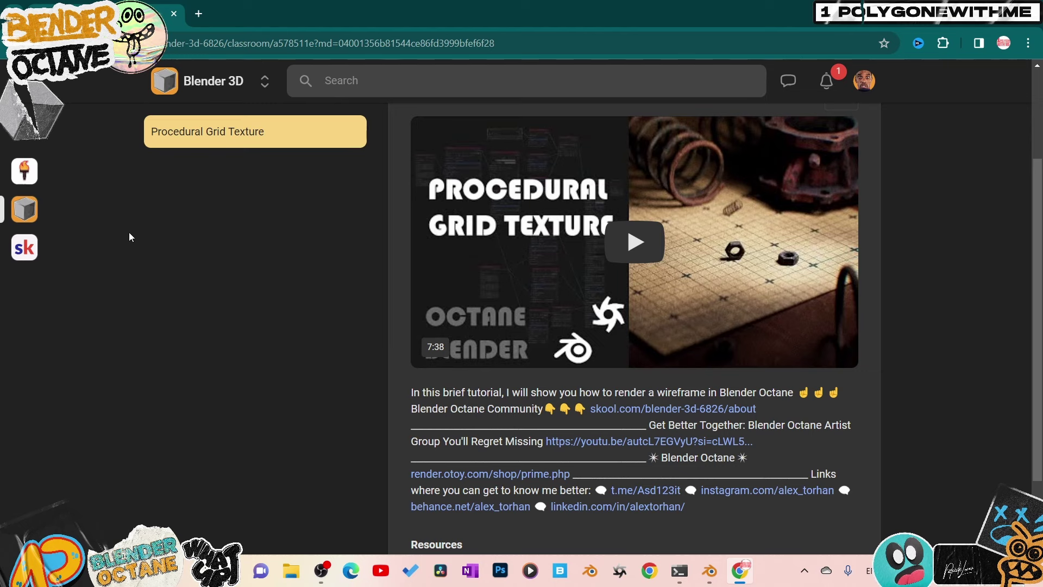
pyautogui.scroll(-2, 372, 288)
pyautogui.scroll(3, 371, 289)
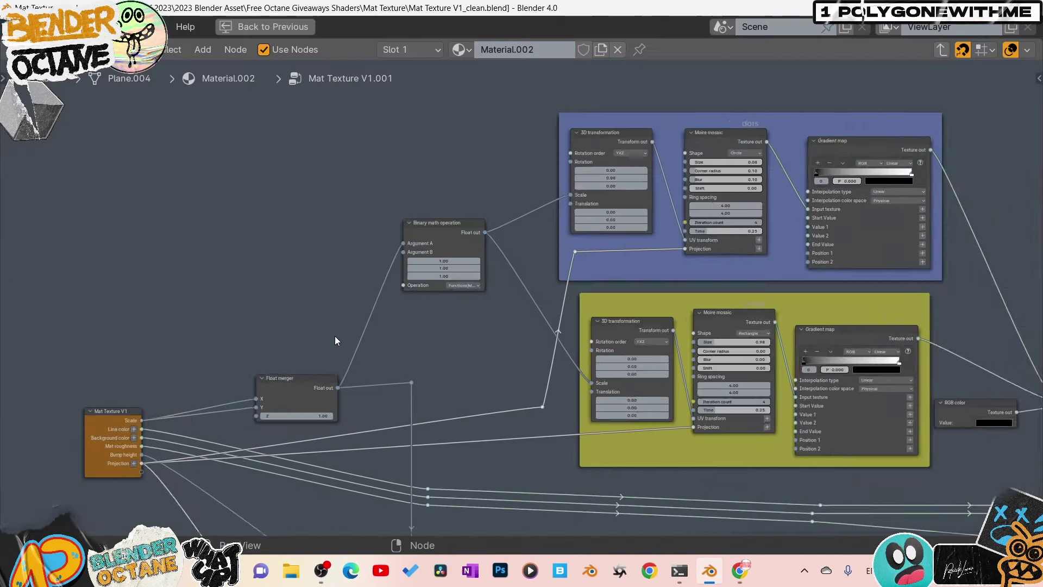
# Back in Blender, widen the Binary math operation node feeding both scale inputs and review its list of operations, keeping Multiply.
pyautogui.scroll(2, 336, 335)
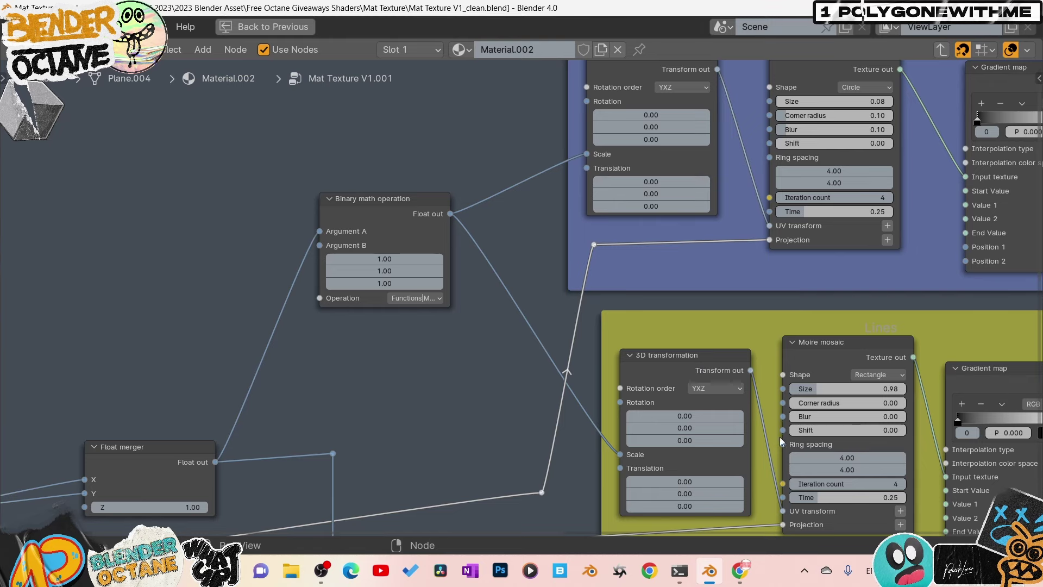
pyautogui.moveTo(435, 431); pyautogui.dragTo(511, 410, button='middle')
pyautogui.moveTo(479, 188)
pyautogui.mouseDown()
pyautogui.moveTo(479, 201)
pyautogui.moveTo(492, 202)
pyautogui.mouseUp()
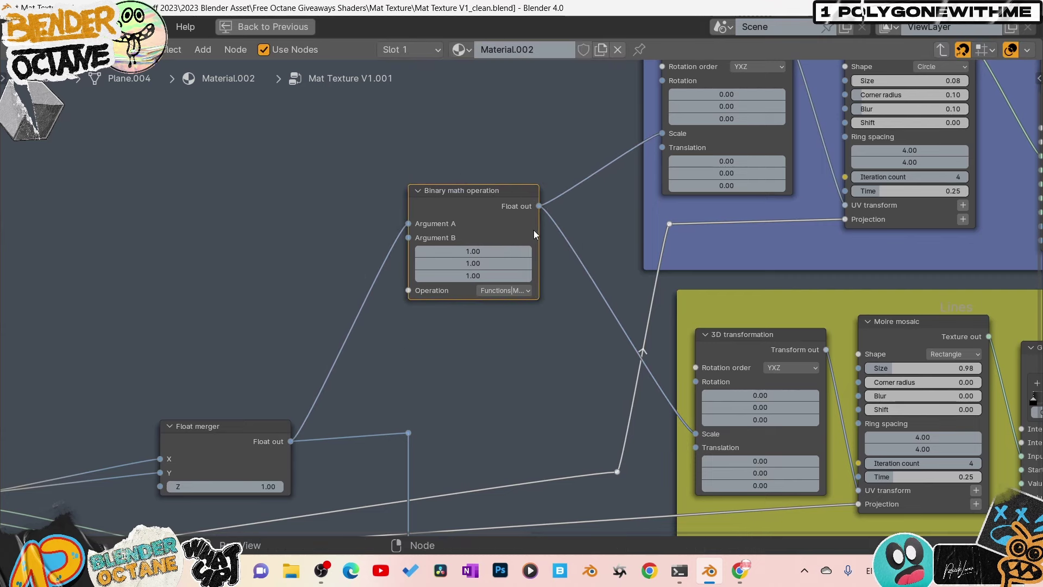
pyautogui.moveTo(538, 235); pyautogui.dragTo(604, 235)
pyautogui.moveTo(506, 191); pyautogui.dragTo(492, 190)
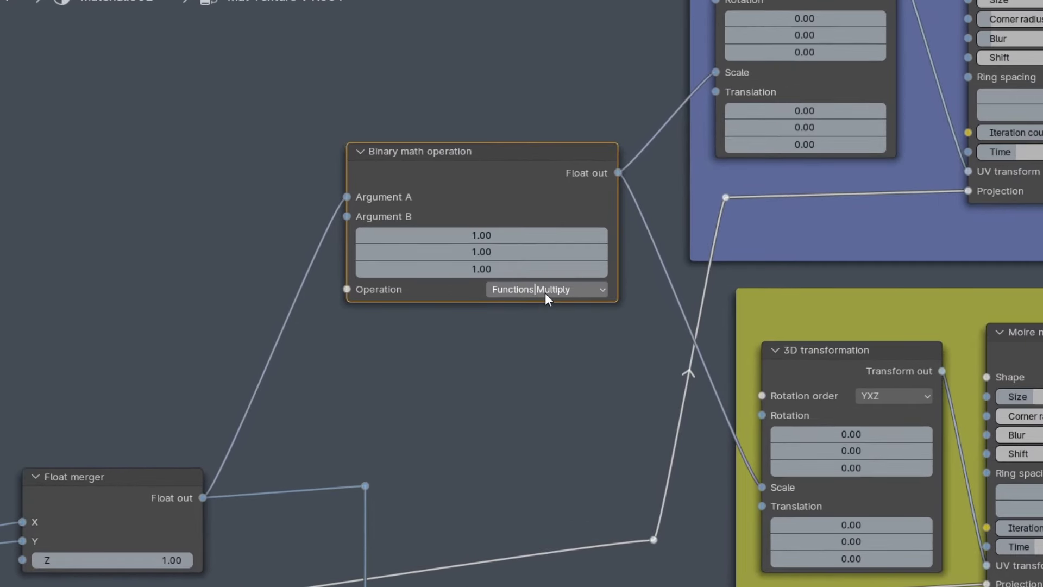
pyautogui.click(545, 290)
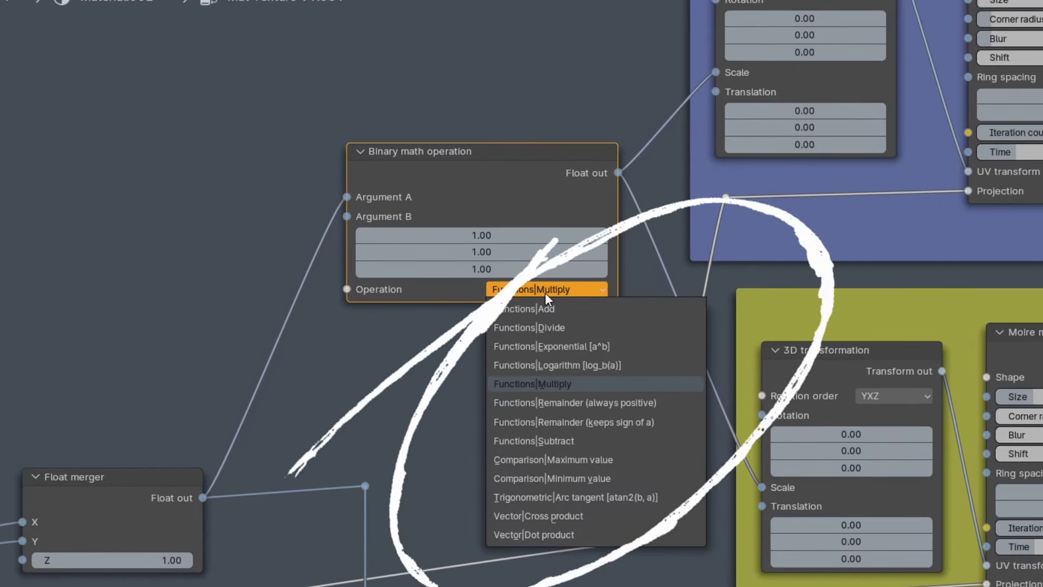
pyautogui.click(351, 312)
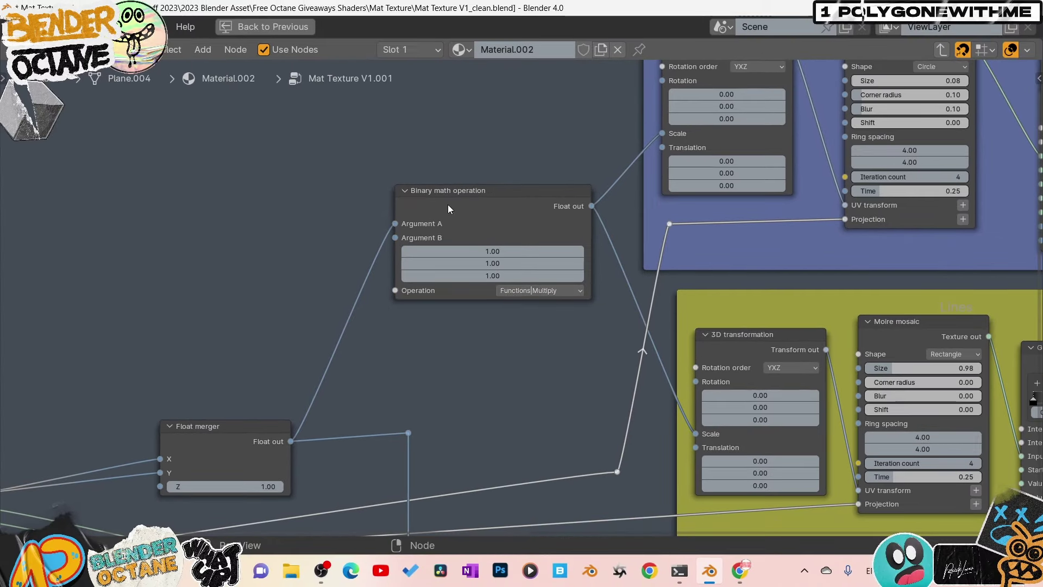
# Leave the Mat Texture V1 node group and restore the layout with the rendered viewport beside the nodes.
pyautogui.moveTo(379, 346); pyautogui.dragTo(627, 265, button='middle')
pyautogui.click(203, 399)
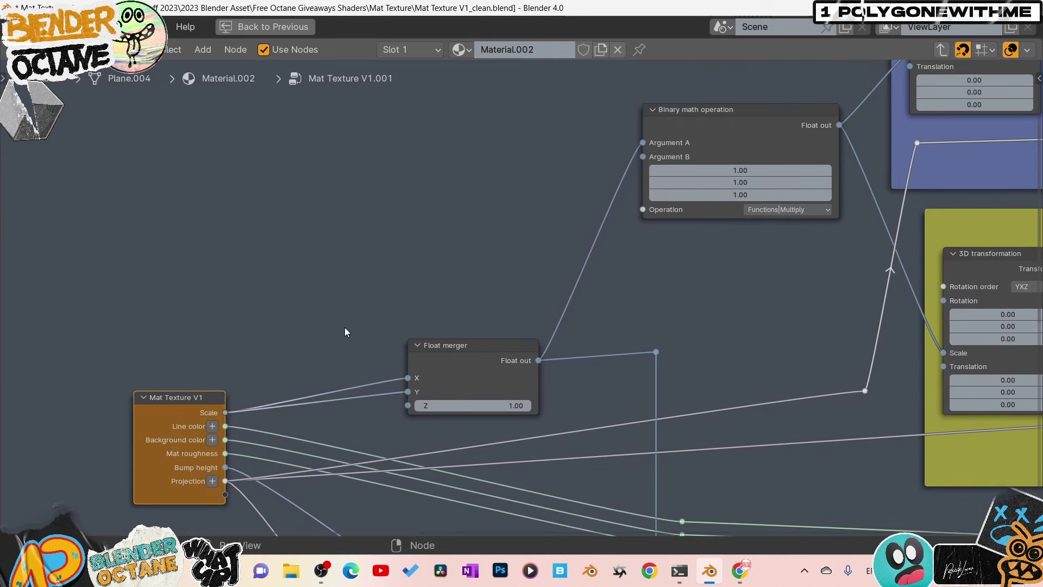
pyautogui.press('Tab')
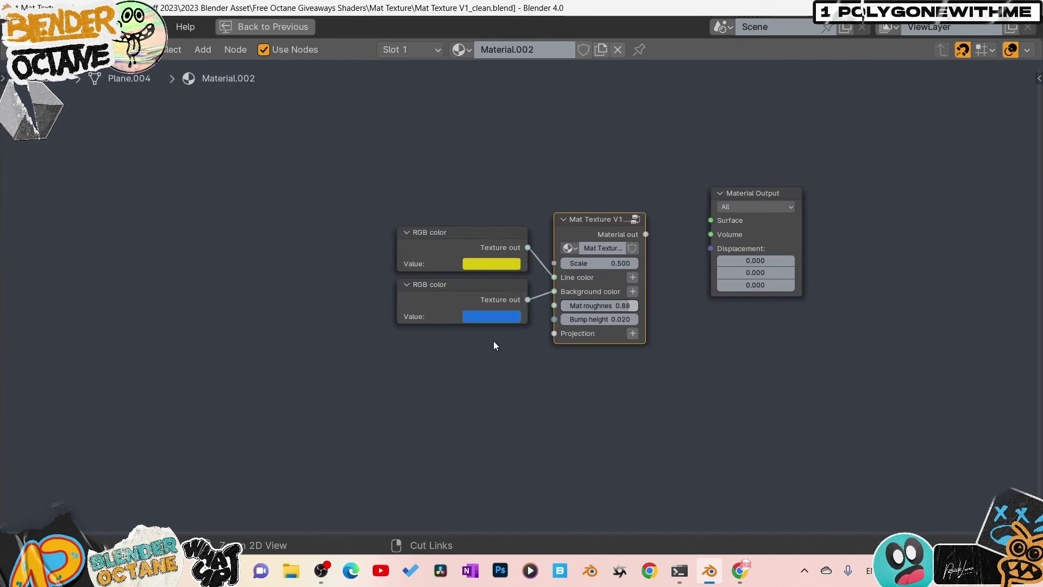
pyautogui.hotkey('ctrl', 'space')
# Try the Mat Texture node's Scale at 0.100 and 1.200, and settle on 0.130.
pyautogui.scroll(3, 324, 367)
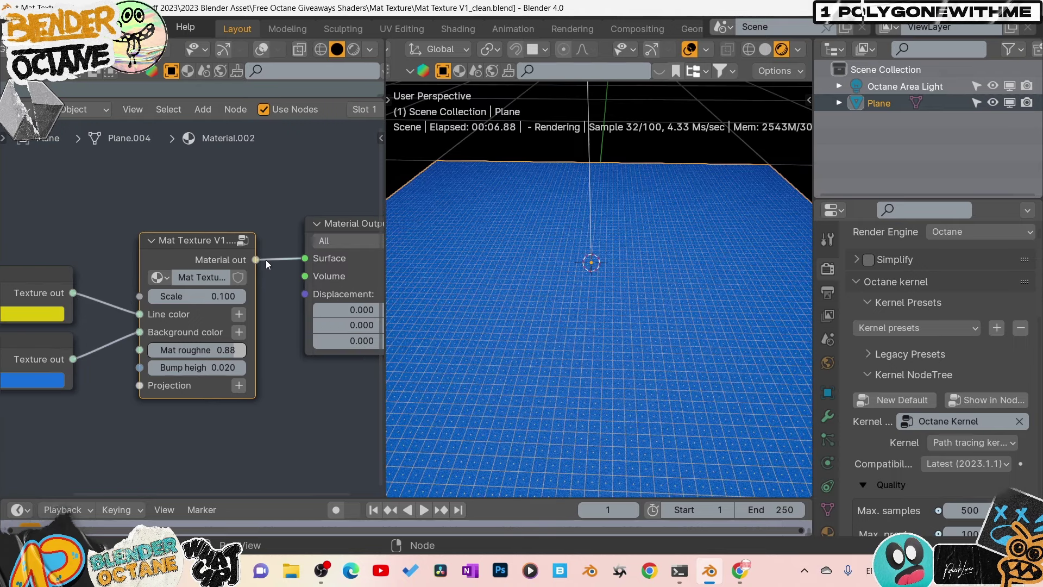
pyautogui.scroll(-1, 208, 236)
pyautogui.scroll(3, 211, 299)
pyautogui.moveTo(191, 288); pyautogui.dragTo(265, 310)
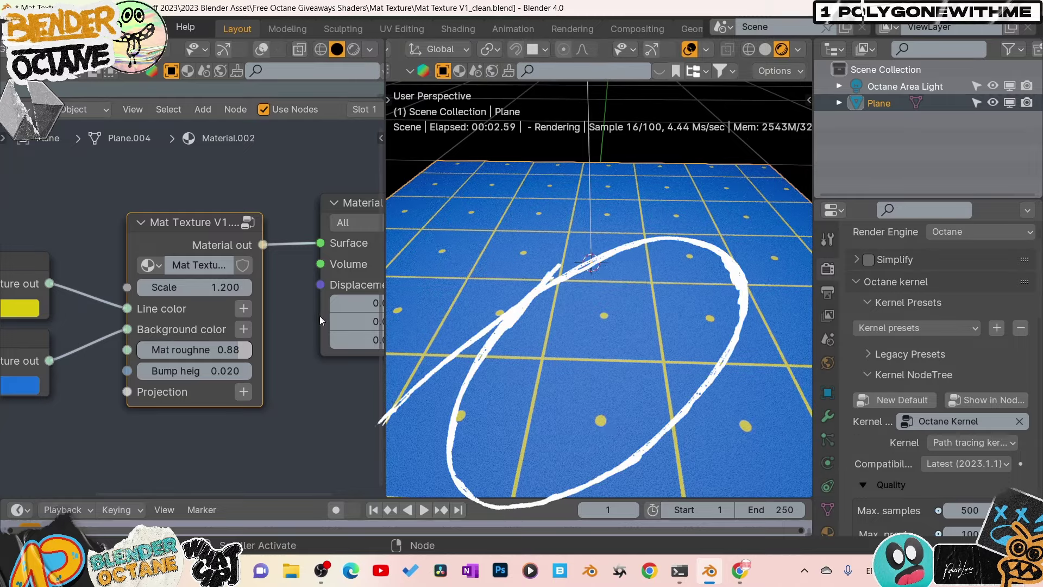
pyautogui.moveTo(231, 287); pyautogui.dragTo(185, 287)
pyautogui.moveTo(165, 423); pyautogui.dragTo(265, 403, button='middle')
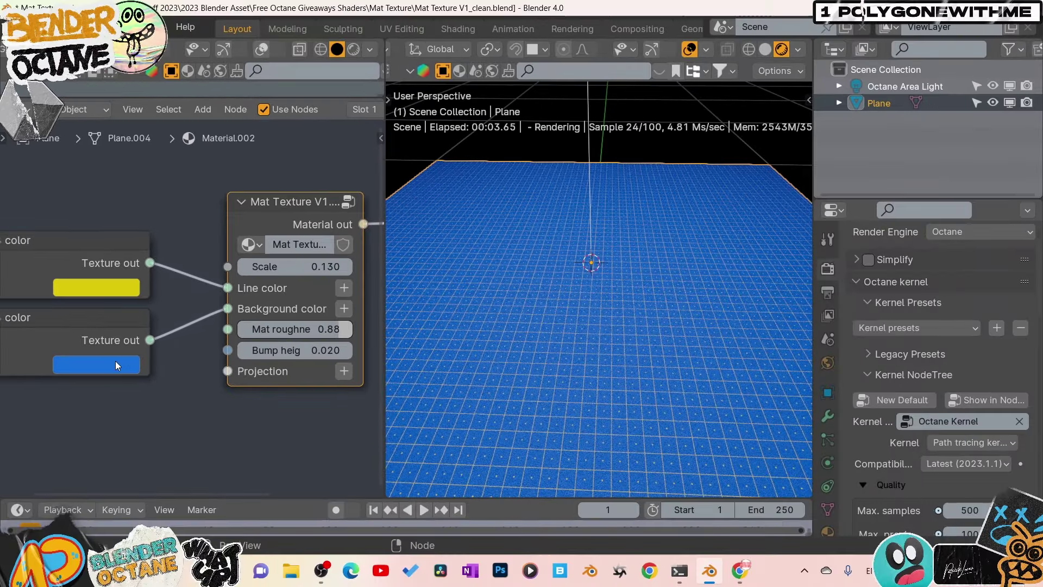
# Delete the yellow and blue RGB color nodes that feed the Mat Texture node.
pyautogui.click(116, 363)
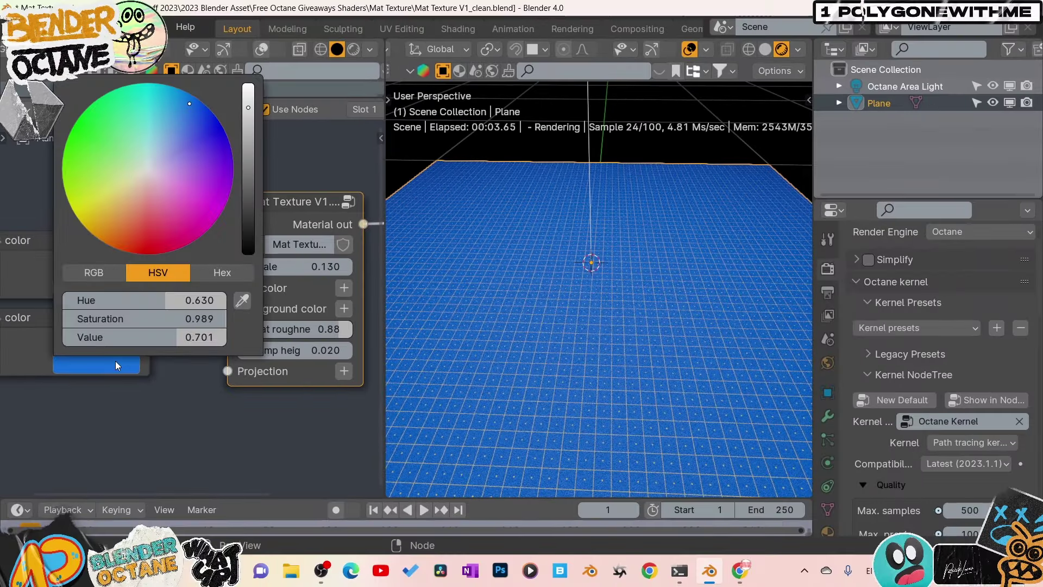
pyautogui.moveTo(121, 448); pyautogui.dragTo(62, 239)
pyautogui.press('Delete')
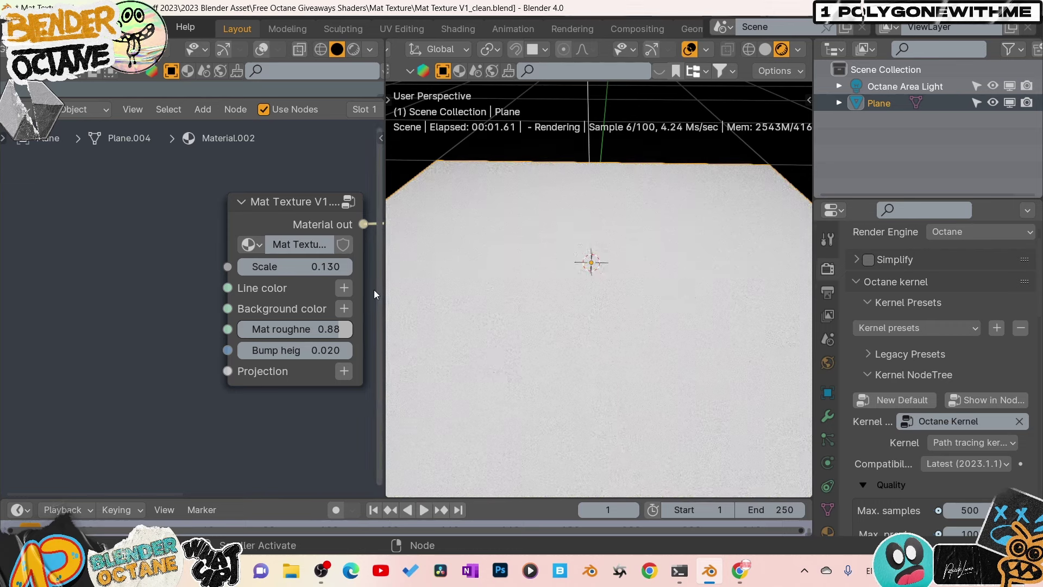
# Add an Octane RGB color texture to the Line color input of the Mat Texture node.
pyautogui.click(344, 288)
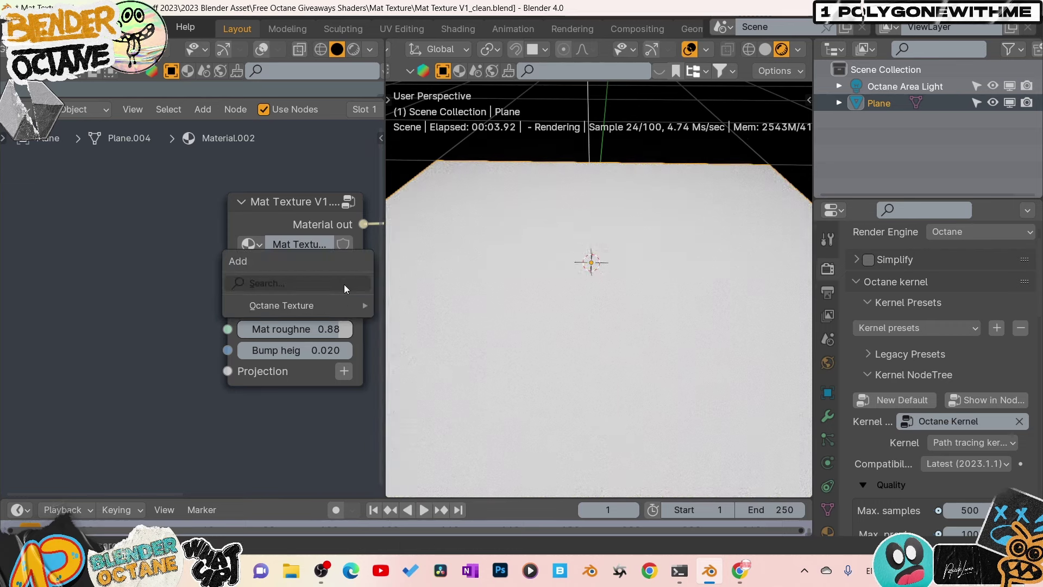
pyautogui.moveTo(345, 313)
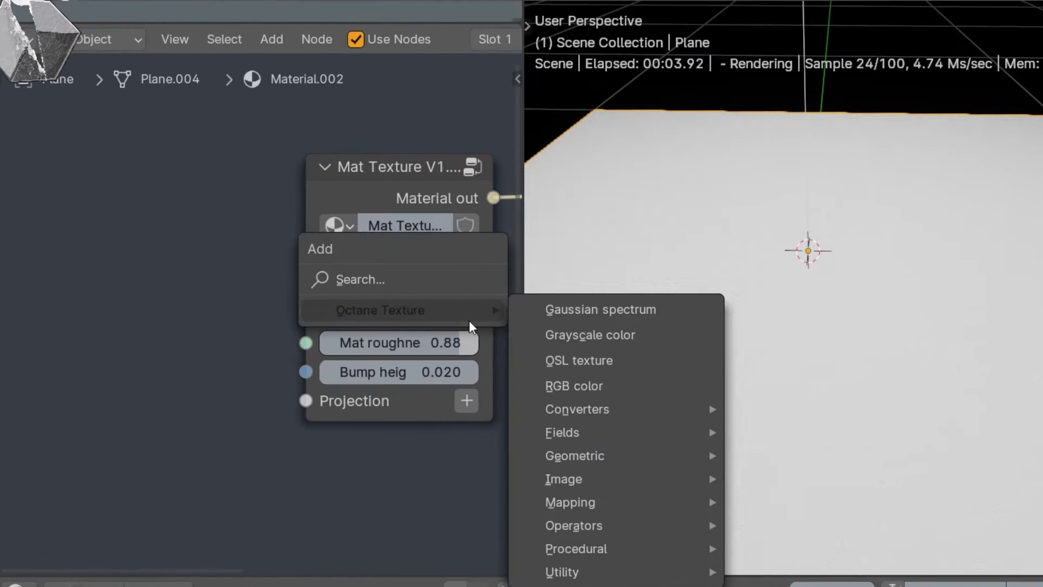
pyautogui.click(604, 380)
pyautogui.click(539, 290)
pyautogui.moveTo(81, 308); pyautogui.dragTo(208, 301, button='middle')
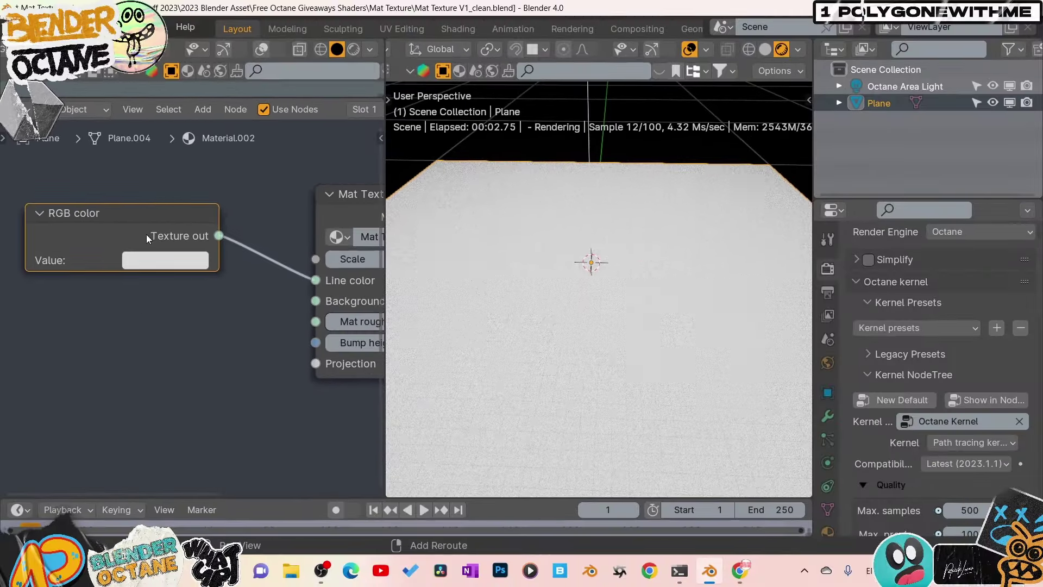
# Duplicate the RGB color node, place the copy below it and connect it to the Background color input.
pyautogui.hotkey('shift', 'd')
pyautogui.click(213, 325)
pyautogui.moveTo(221, 333); pyautogui.dragTo(315, 301)
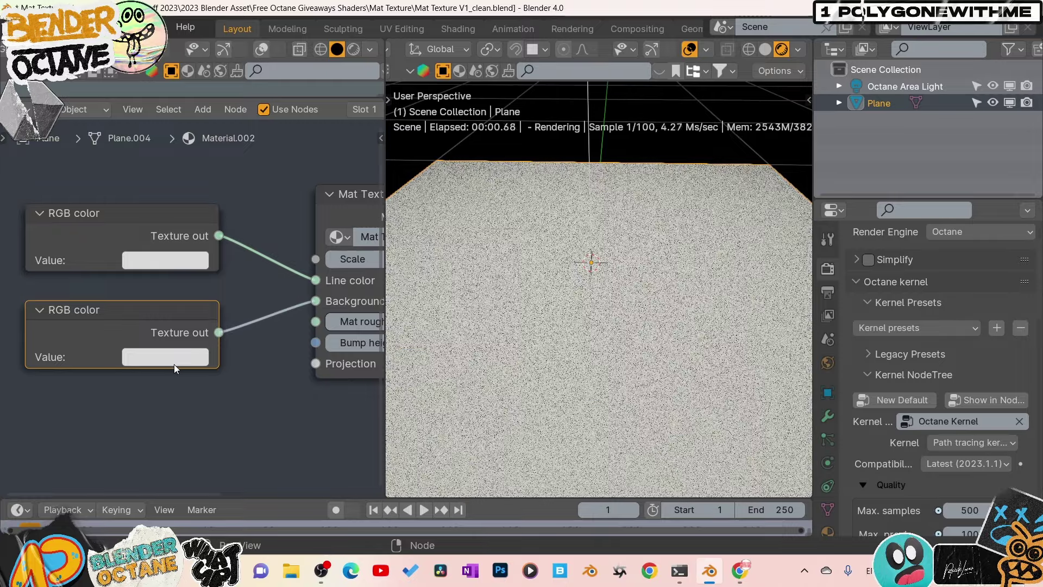
# Set the background RGB color to dark green with hue 0.320 and saturation 0.964, and the line RGB color to light yellow.
pyautogui.click(174, 360)
pyautogui.moveTo(188, 143); pyautogui.dragTo(155, 138)
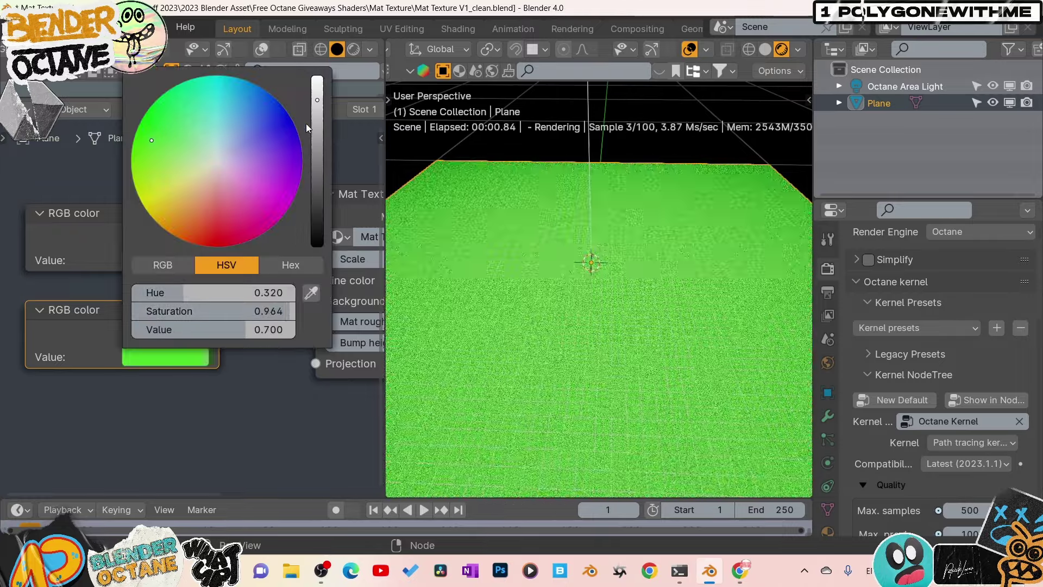
pyautogui.moveTo(316, 125); pyautogui.dragTo(317, 168)
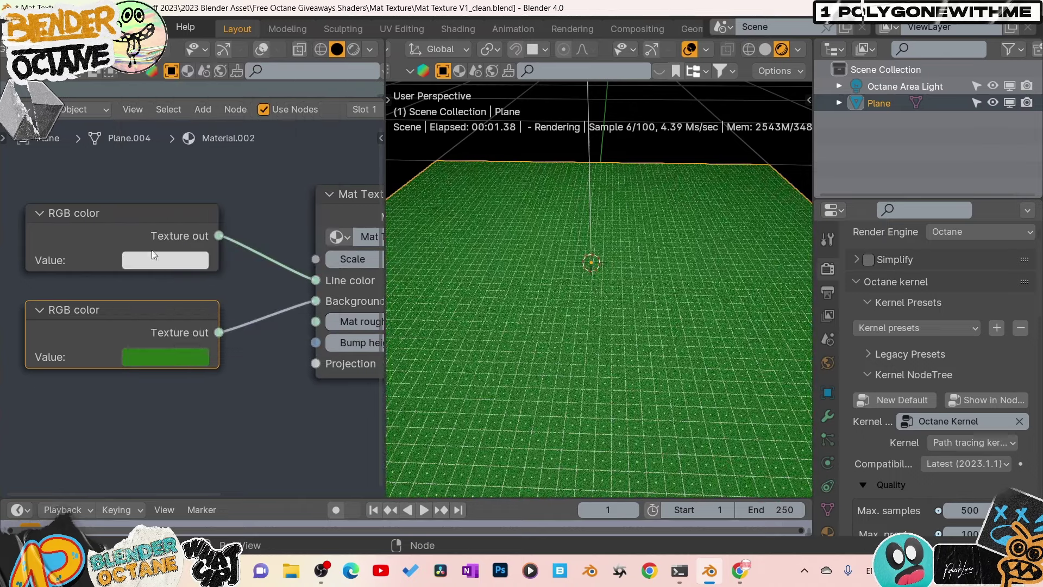
pyautogui.click(156, 263)
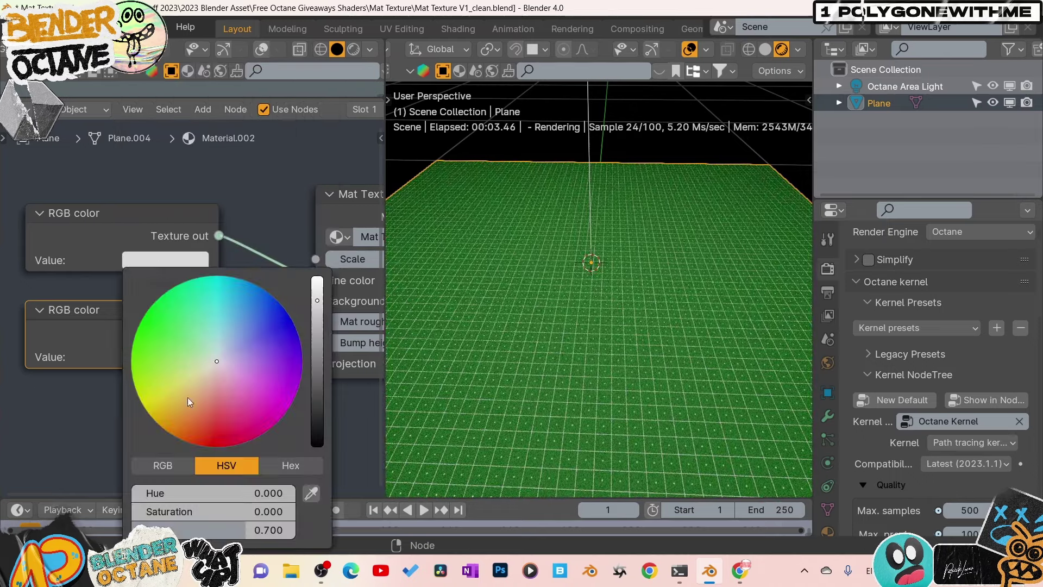
pyautogui.moveTo(169, 387); pyautogui.dragTo(170, 394)
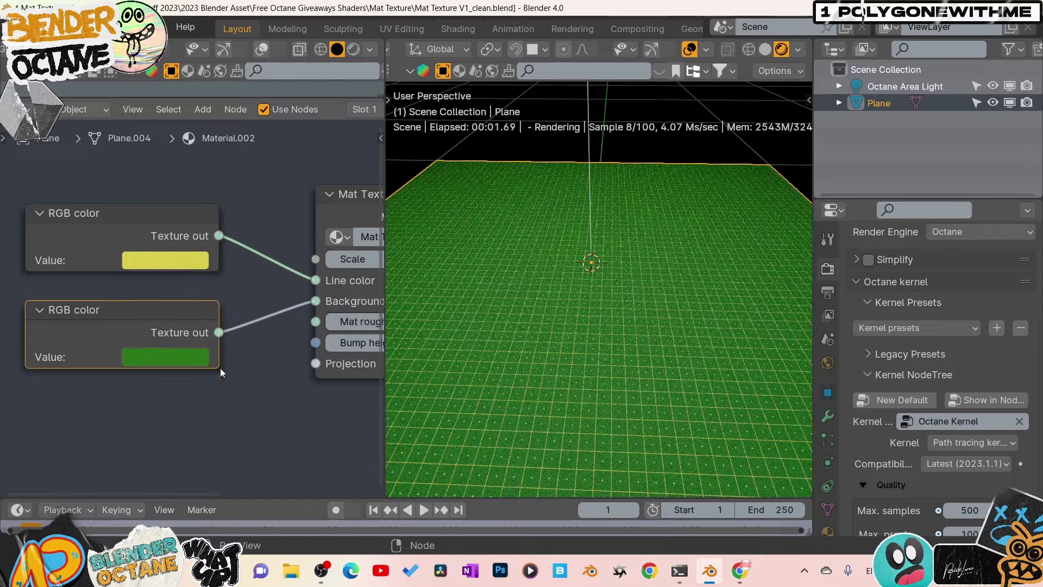
# Change the line RGB color to white and set the Mat Texture node's scale to 0.5.
pyautogui.click(160, 262)
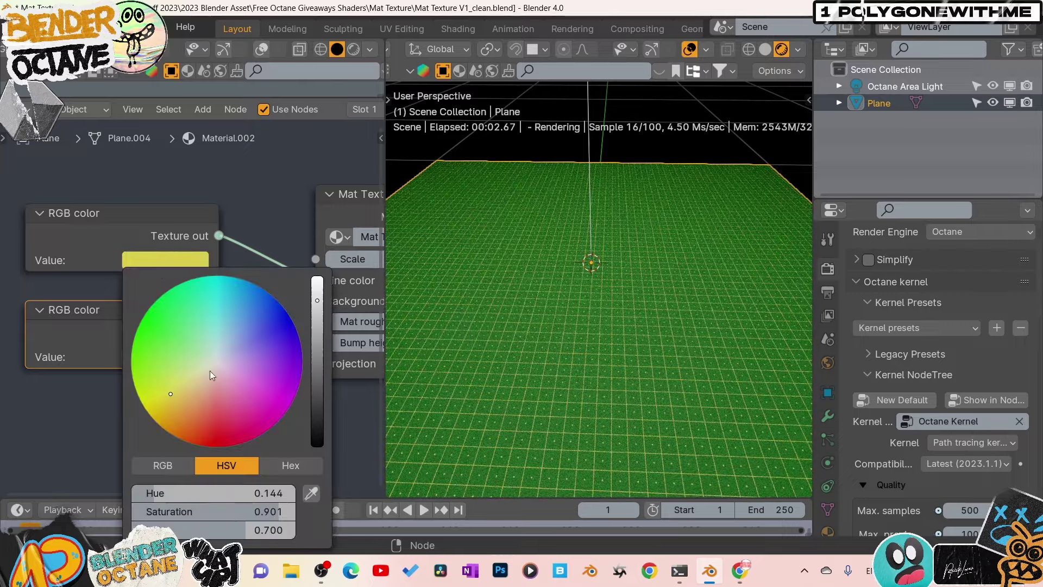
pyautogui.moveTo(270, 198); pyautogui.dragTo(148, 201, button='middle')
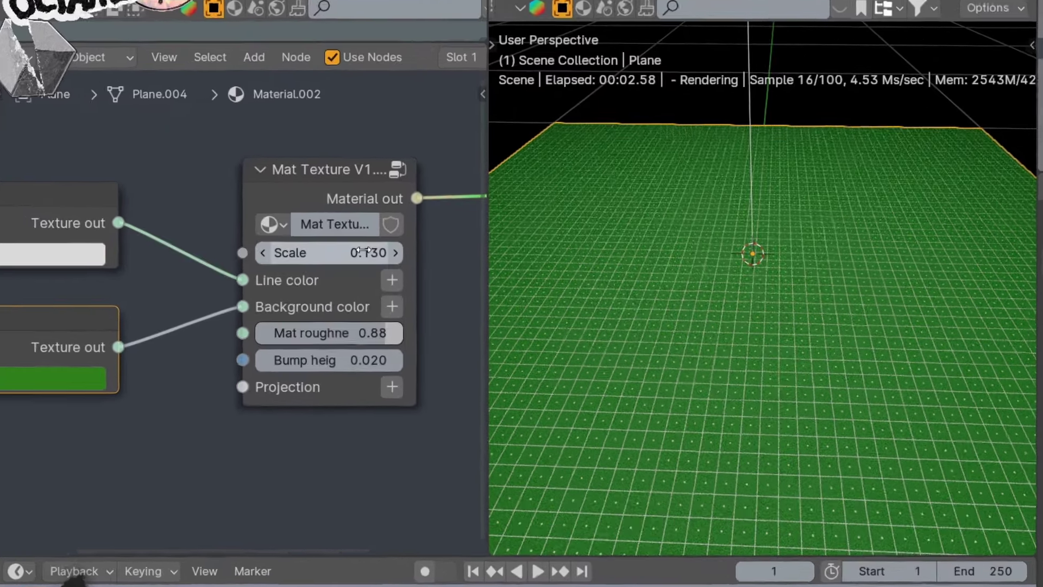
pyautogui.click(295, 256)
pyautogui.write('0.5')
pyautogui.press('Return')
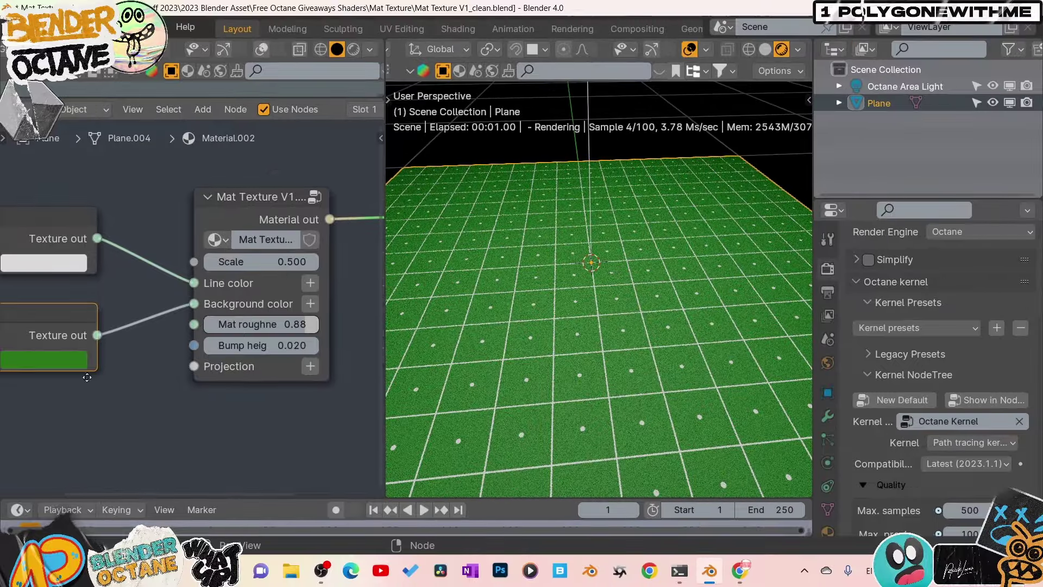
# Lower the Mat Texture node's roughness to 0.00 and raise it to 1.00 to compare the finish.
pyautogui.moveTo(74, 425)
pyautogui.mouseDown(button='middle')
pyautogui.moveTo(150, 407)
pyautogui.moveTo(149, 389)
pyautogui.moveTo(87, 369)
pyautogui.mouseUp(button='middle')
pyautogui.moveTo(259, 277); pyautogui.dragTo(172, 277)
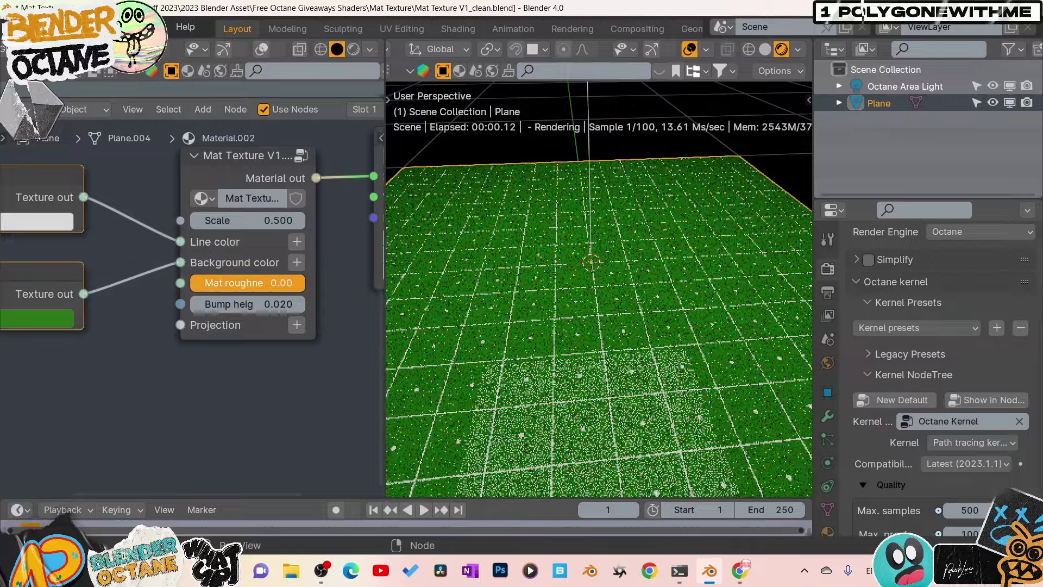
pyautogui.moveTo(191, 283); pyautogui.dragTo(304, 282)
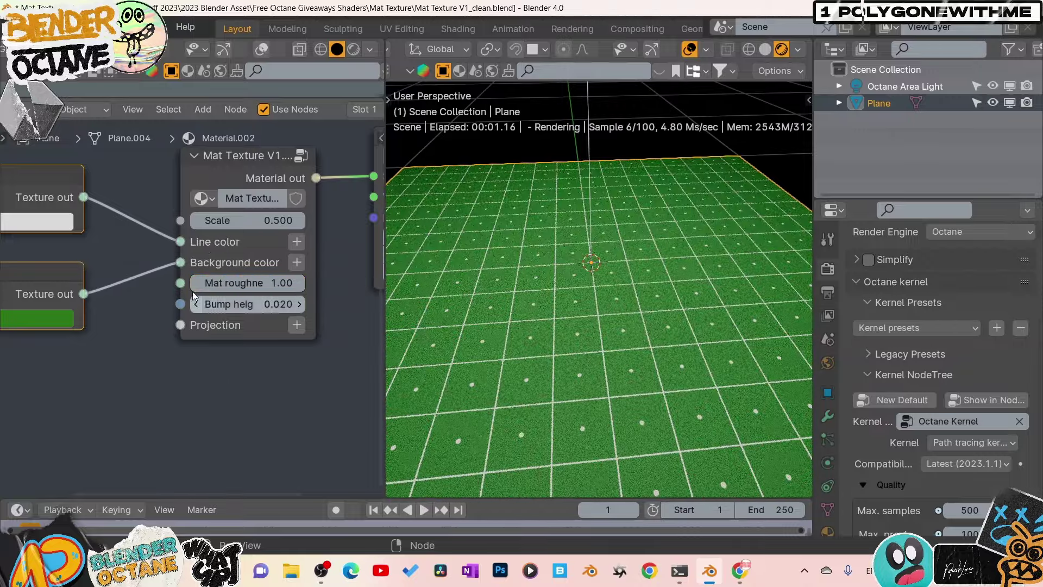
pyautogui.moveTo(196, 379); pyautogui.dragTo(204, 379, button='middle')
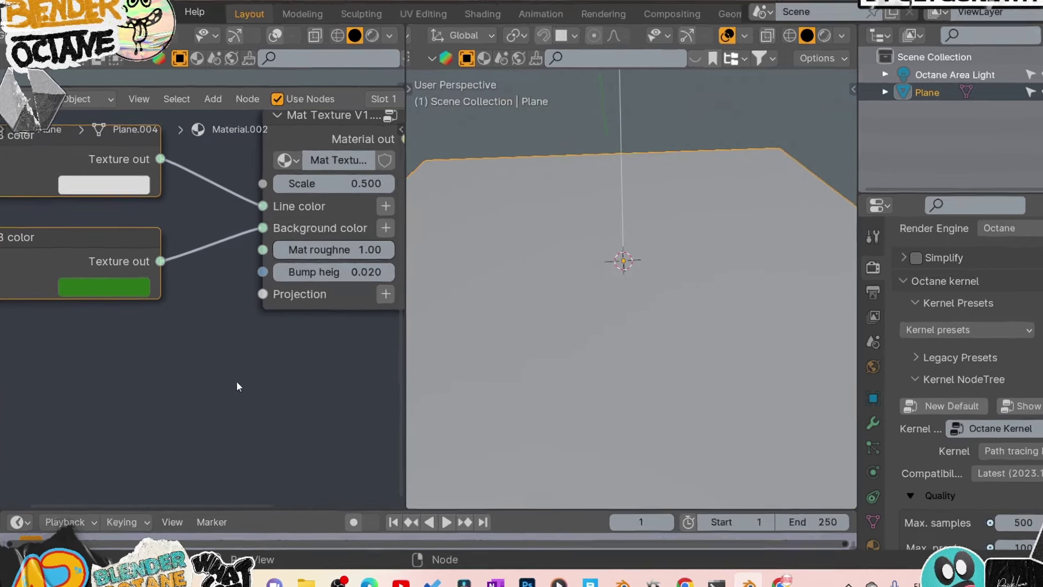
# Add an Octane Noise texture below the RGB color nodes and connect it to the Mat roughness input.
pyautogui.hotkey('shift', 'a')
pyautogui.moveTo(224, 379)
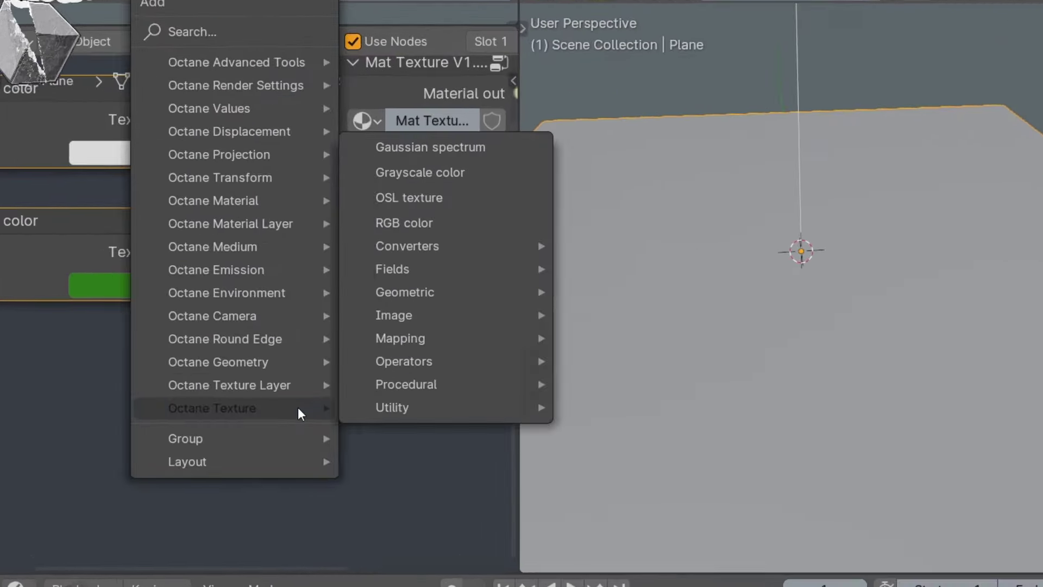
pyautogui.write('no')
pyautogui.click(476, 495)
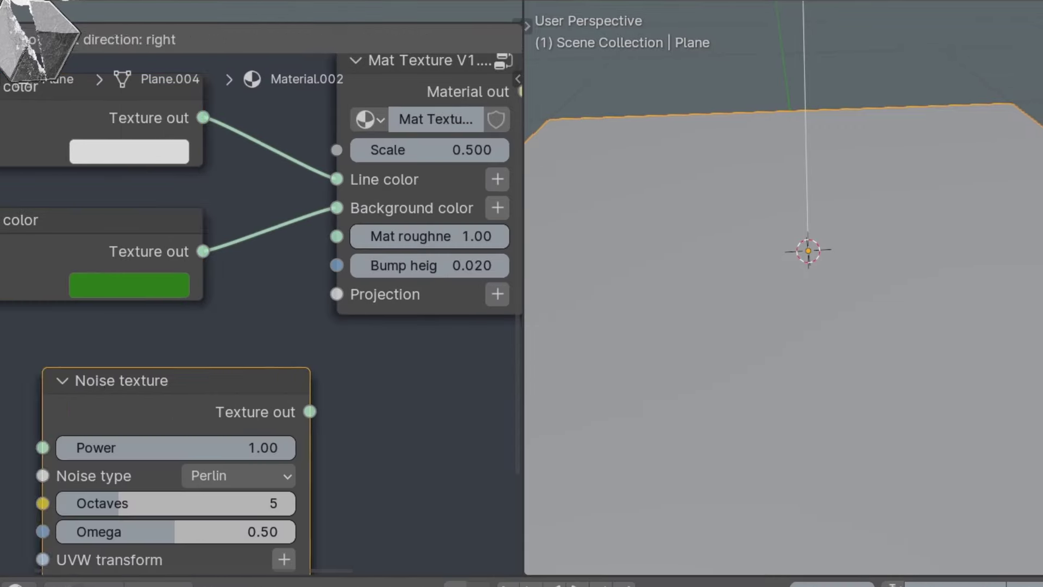
pyautogui.click(5, 370)
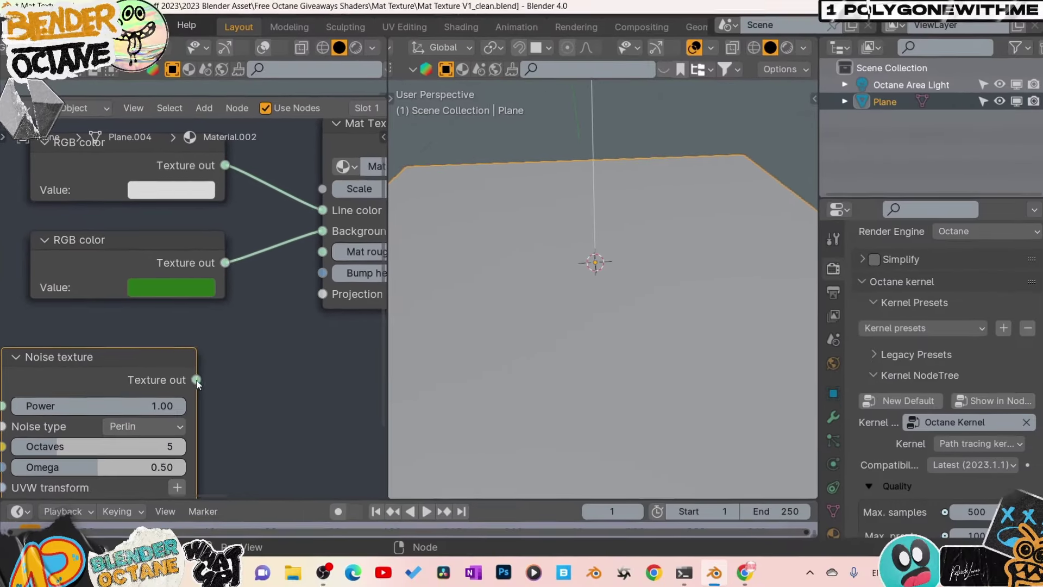
pyautogui.moveTo(261, 412); pyautogui.dragTo(379, 300)
pyautogui.moveTo(281, 302); pyautogui.dragTo(324, 253)
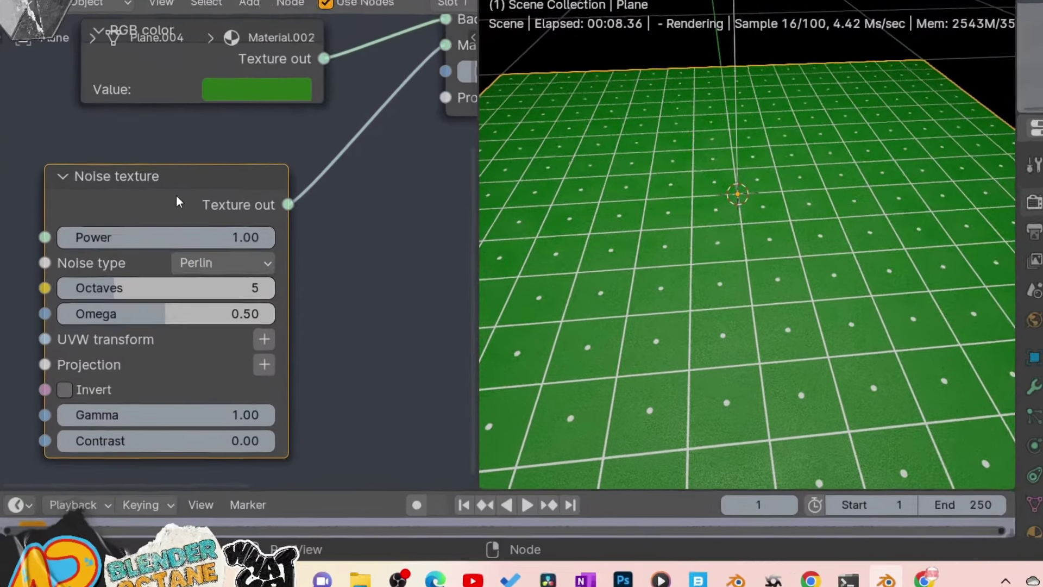
# Preview the Noise texture in Solo Mode and set its contrast to 20.
pyautogui.rightClick(189, 263)
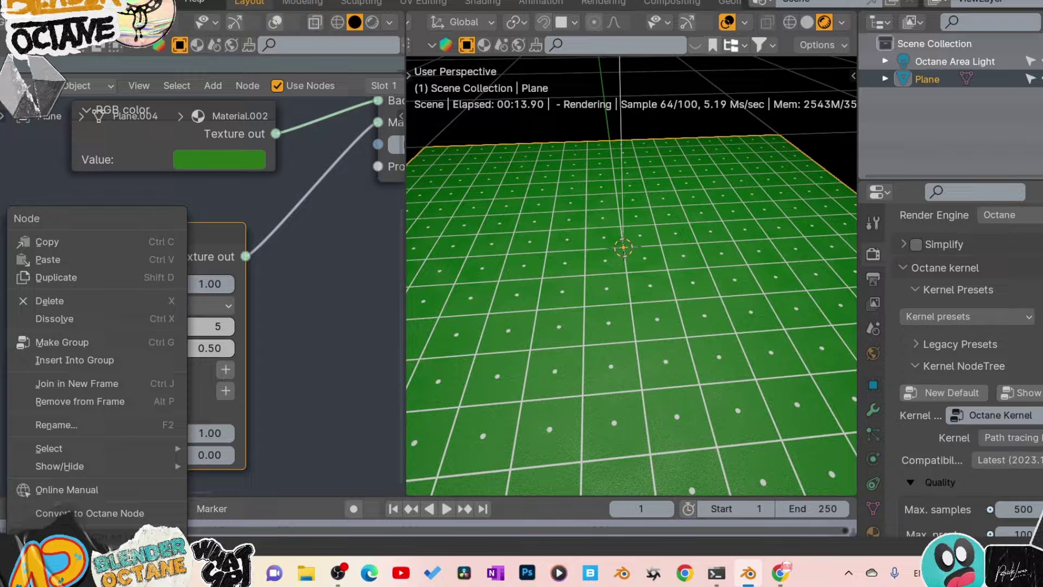
pyautogui.click(106, 539)
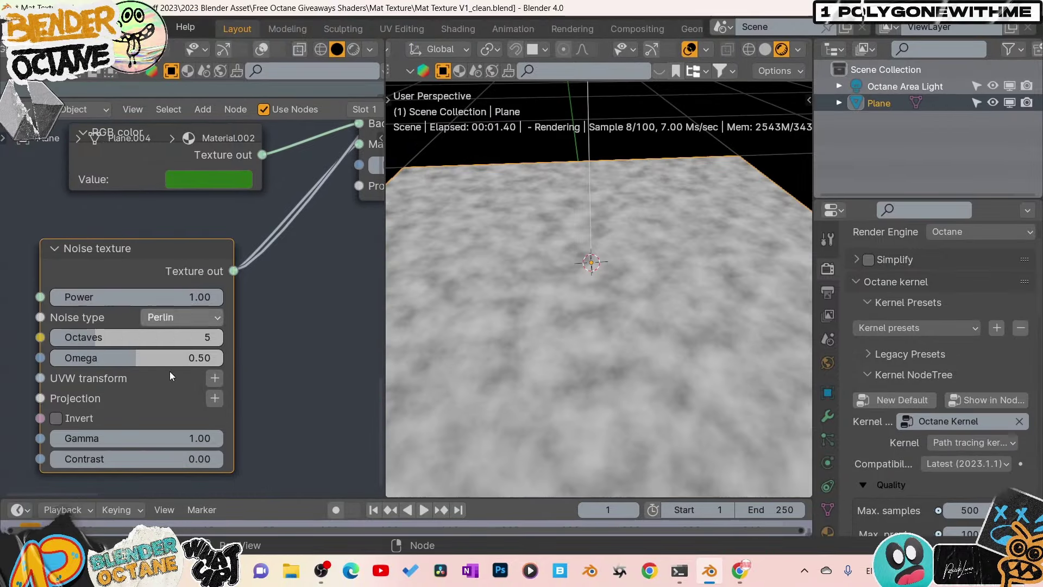
pyautogui.click(174, 458)
pyautogui.write('2')
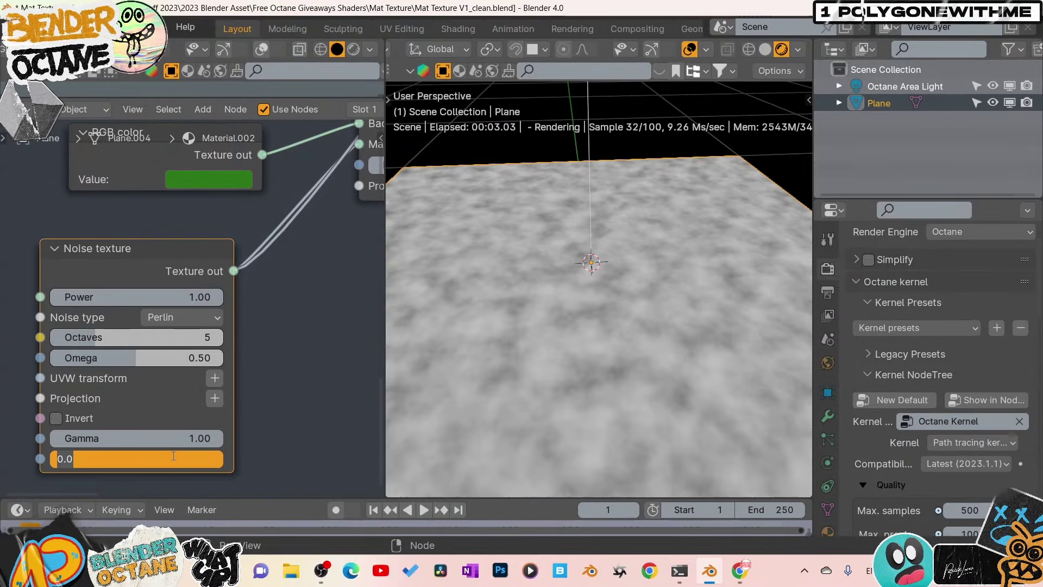
pyautogui.write('0')
pyautogui.press('Return')
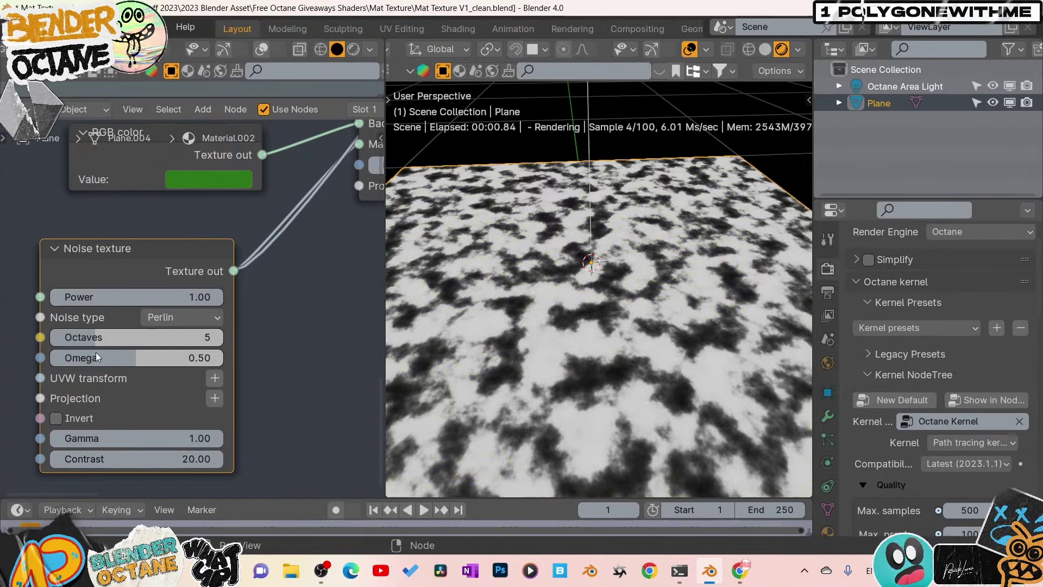
# Set the Noise texture's Omega to 0.71 and turn off Solo Mode to inspect the full material on the plane.
pyautogui.moveTo(108, 357); pyautogui.dragTo(188, 379)
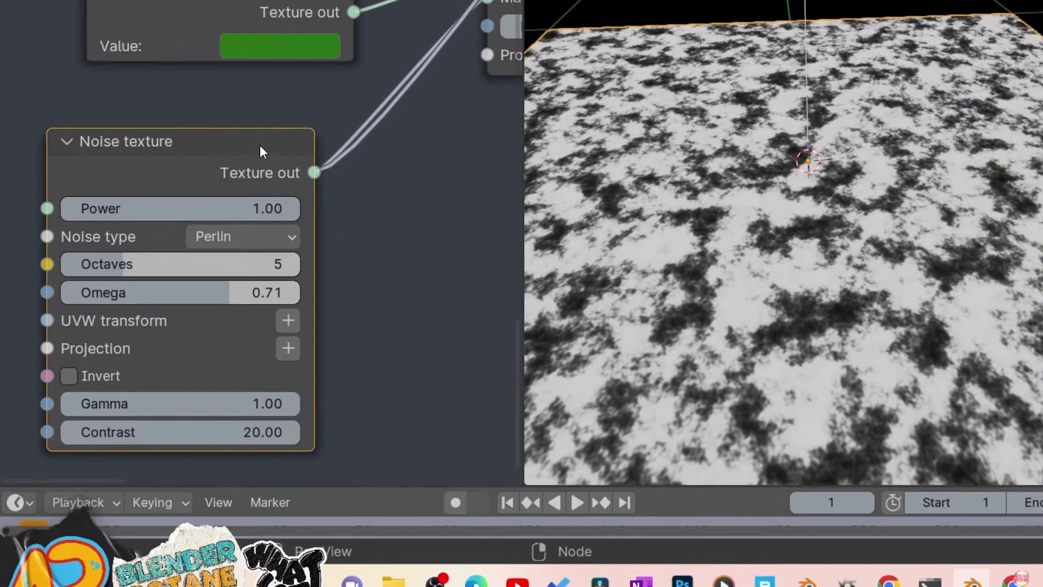
pyautogui.rightClick(196, 248)
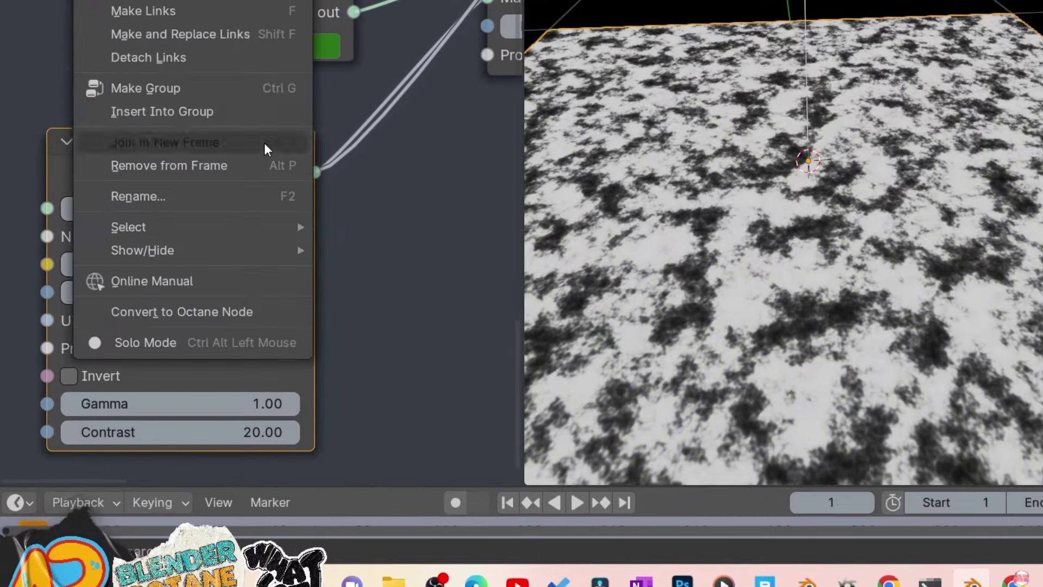
pyautogui.click(212, 341)
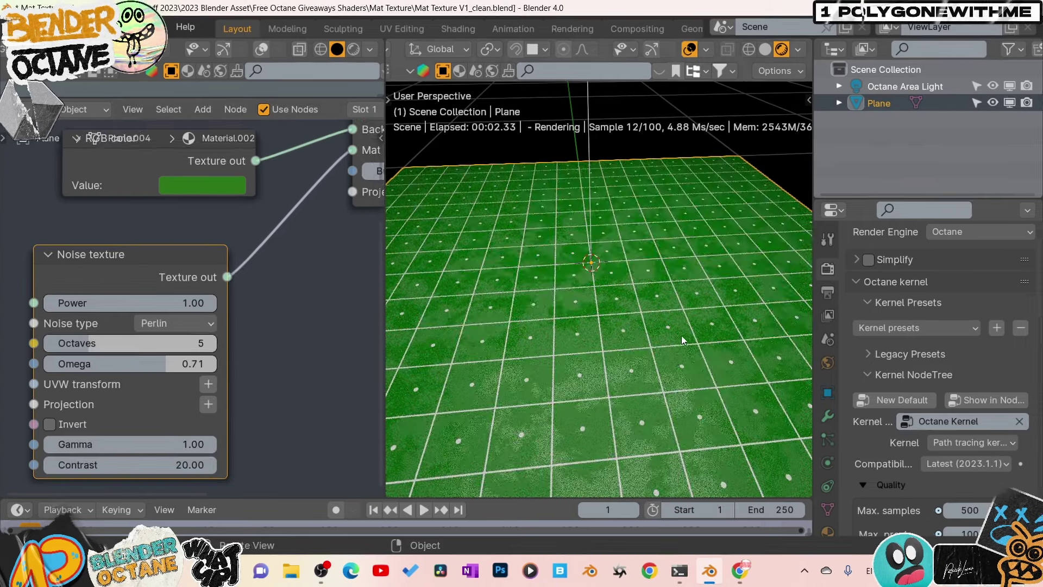
pyautogui.moveTo(681, 334); pyautogui.dragTo(663, 347, button='middle')
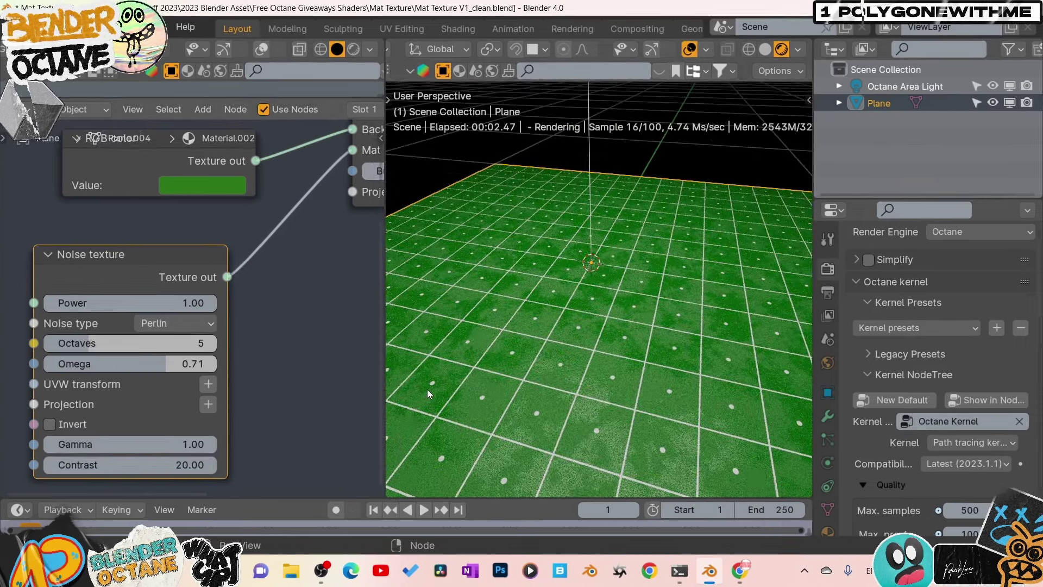
pyautogui.moveTo(639, 408); pyautogui.dragTo(657, 383, button='middle')
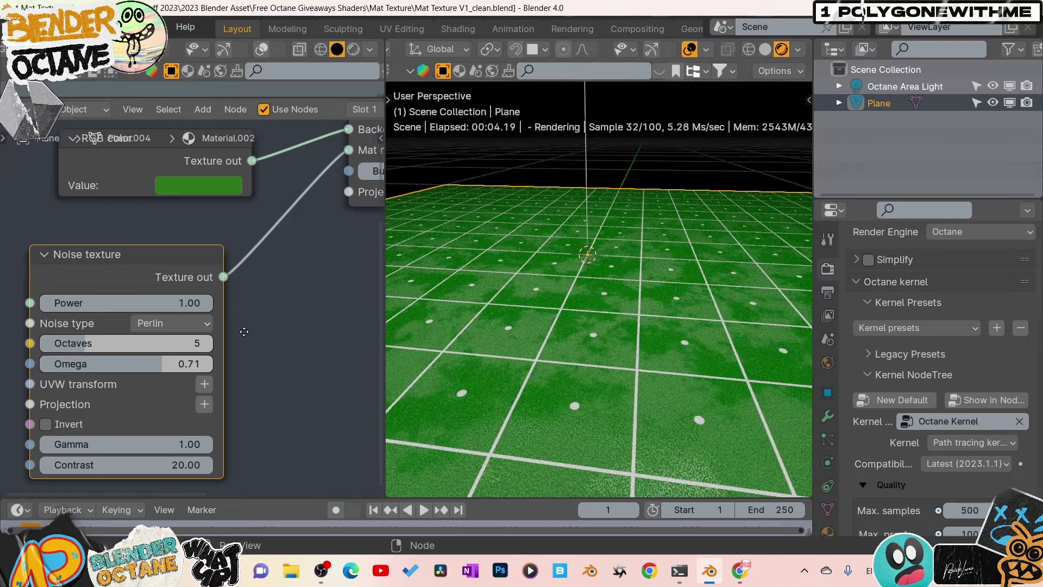
# Try bump heights of 10 and 1 on the Mat Texture node and inspect the plane's surface.
pyautogui.moveTo(296, 322); pyautogui.dragTo(192, 328, button='middle')
pyautogui.moveTo(266, 282); pyautogui.dragTo(188, 326, button='middle')
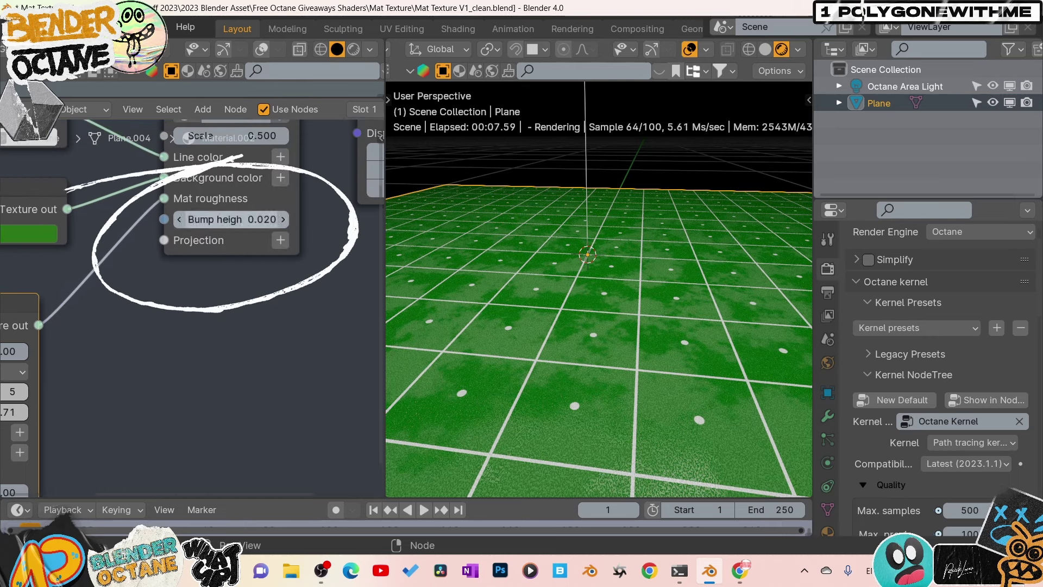
pyautogui.doubleClick(235, 220)
pyautogui.write('10')
pyautogui.press('Return')
pyautogui.doubleClick(235, 220)
pyautogui.write('1')
pyautogui.press('Return')
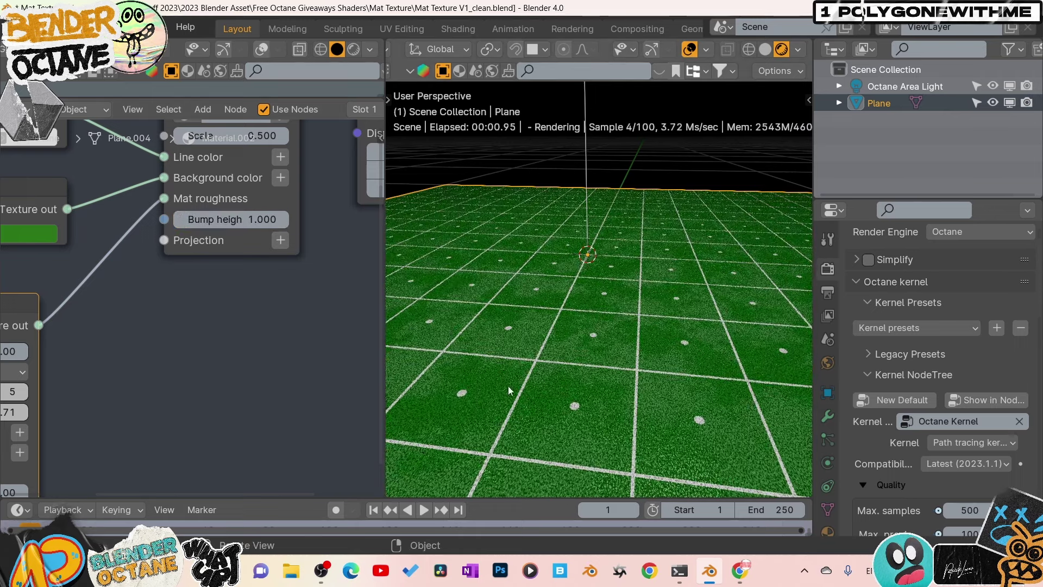
pyautogui.moveTo(510, 401); pyautogui.dragTo(506, 407, button='middle')
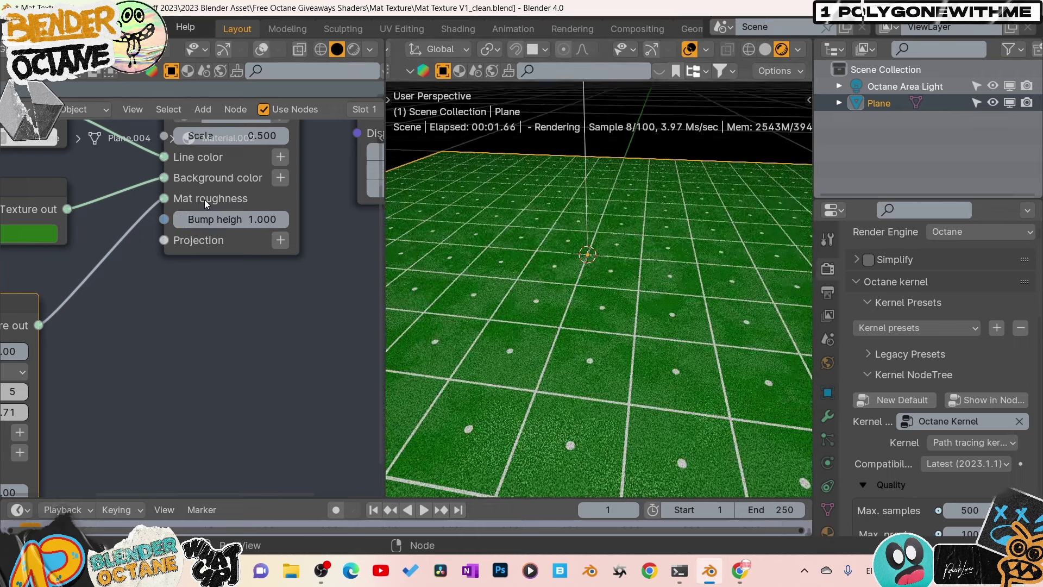
pyautogui.moveTo(566, 410); pyautogui.dragTo(576, 411, button='middle')
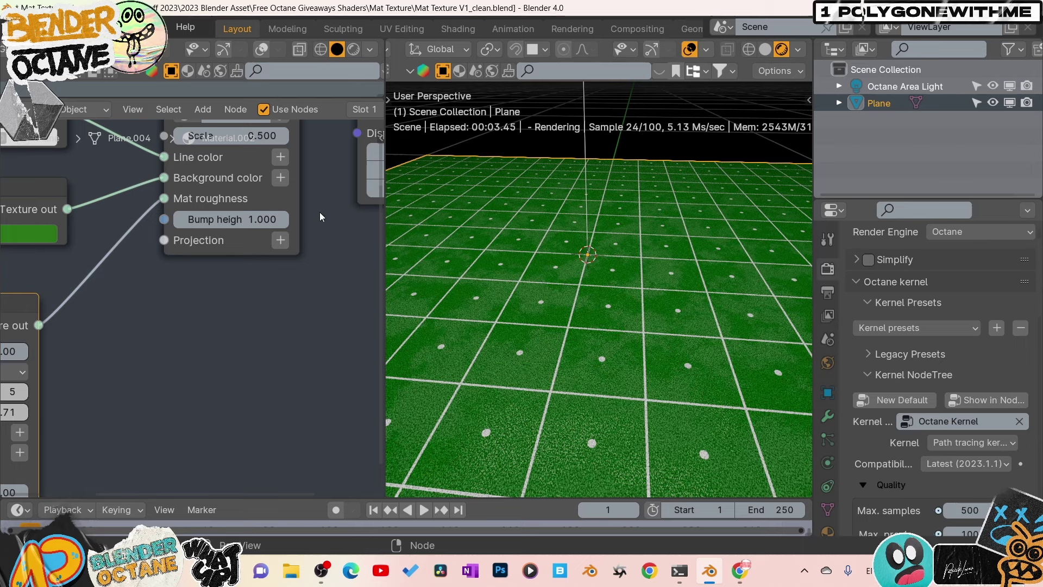
# Try a bump height of 0.2 on the Mat Texture node and set it back to 0.02.
pyautogui.click(239, 219)
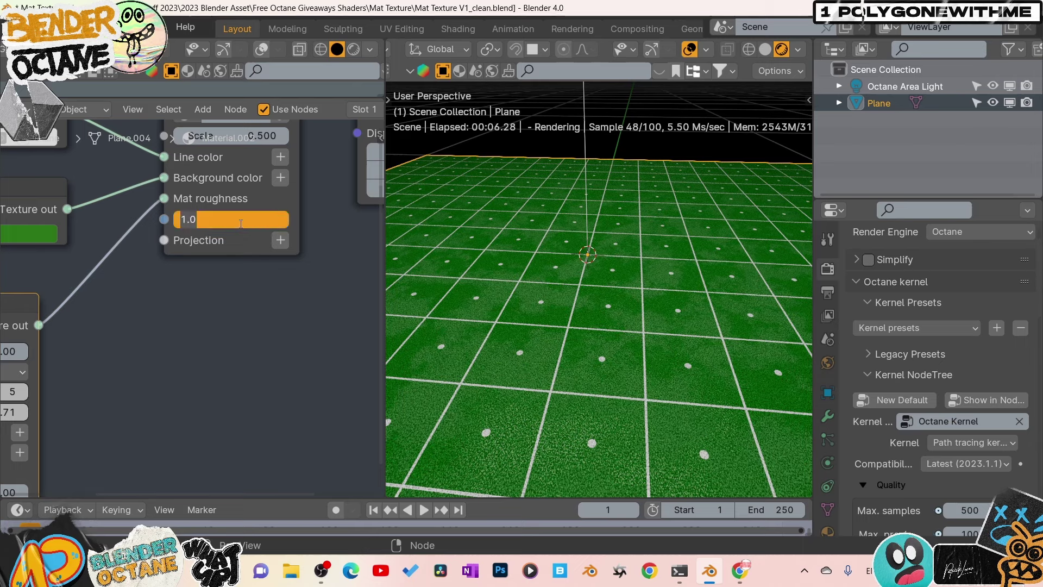
pyautogui.write('.2')
pyautogui.press('Return')
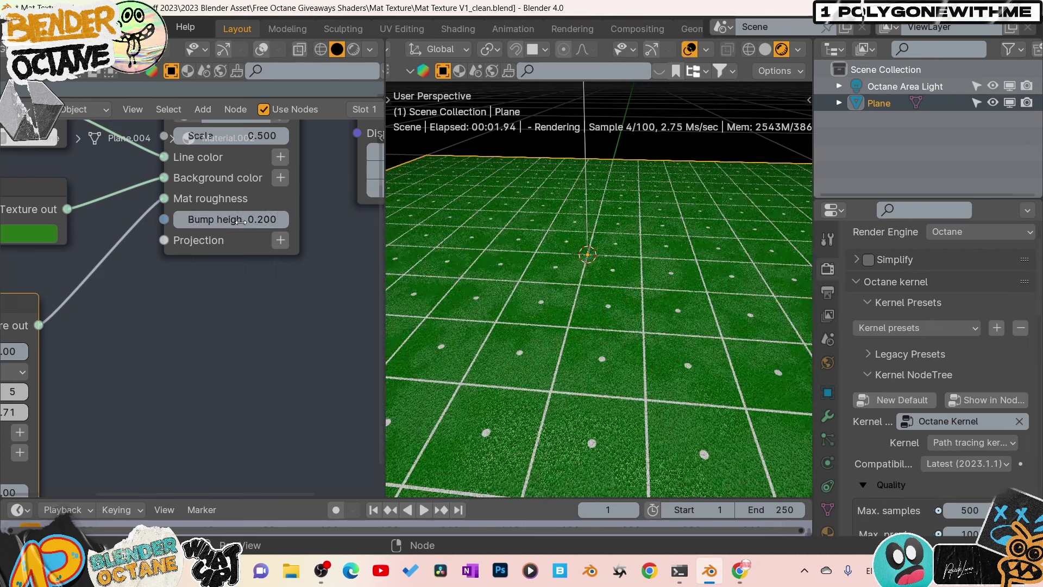
pyautogui.click(240, 220)
pyautogui.write('.02')
pyautogui.press('Return')
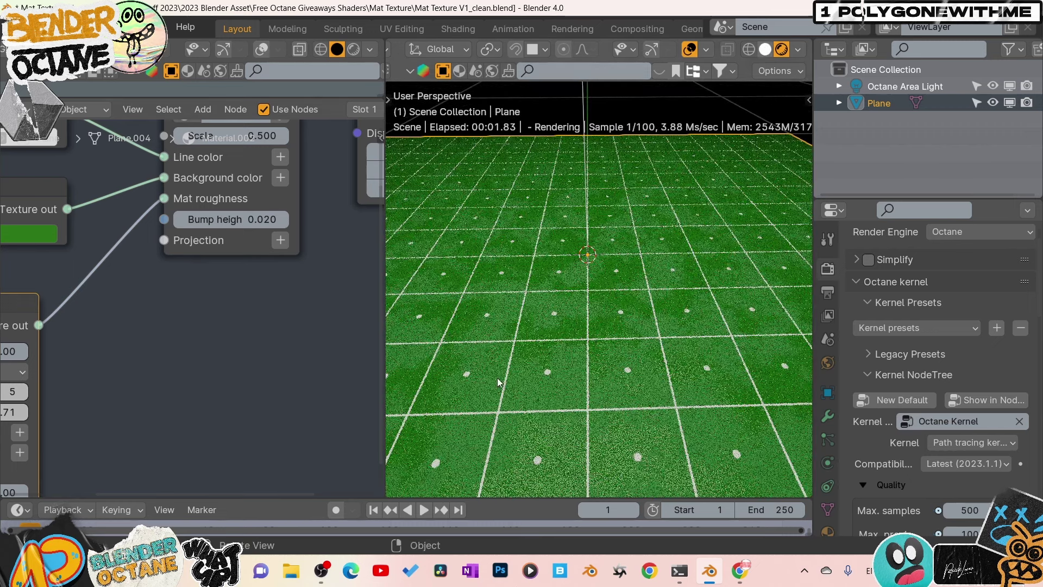
# Switch the 3D viewport to solid shading and open the Mat Texture node group in a maximized node editor.
pyautogui.press('z')
pyautogui.click(650, 398)
pyautogui.moveTo(252, 326); pyautogui.dragTo(240, 410, button='middle')
pyautogui.click(204, 206)
pyautogui.press('Tab')
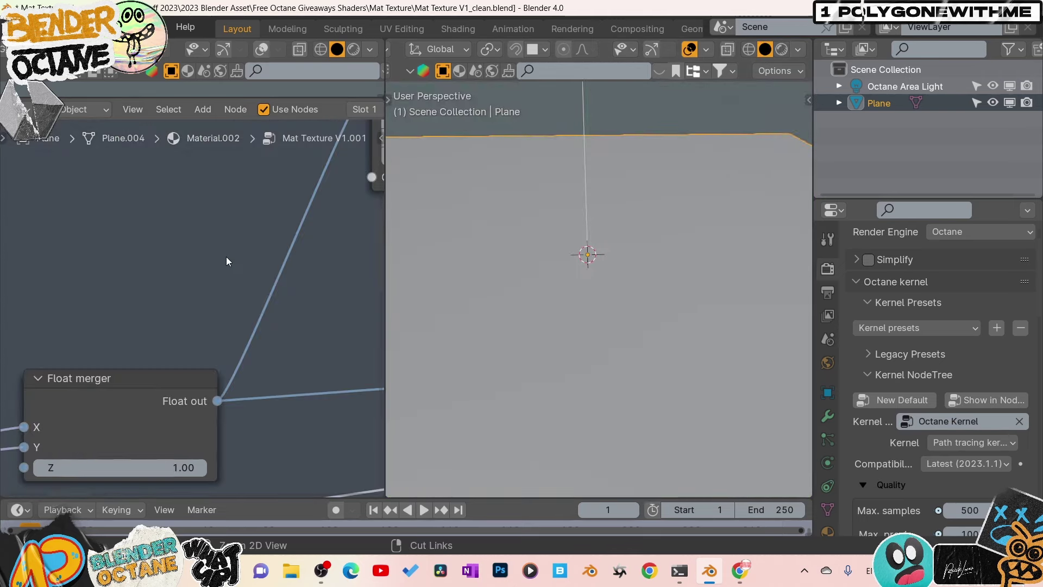
pyautogui.hotkey('ctrl', 'space')
# Examine the bump frame inside the group, particularly the Binary math operation feeding the 3D transformation's scale.
pyautogui.scroll(-12, 692, 340)
pyautogui.moveTo(749, 404); pyautogui.dragTo(518, 294, button='middle')
pyautogui.scroll(7, 519, 293)
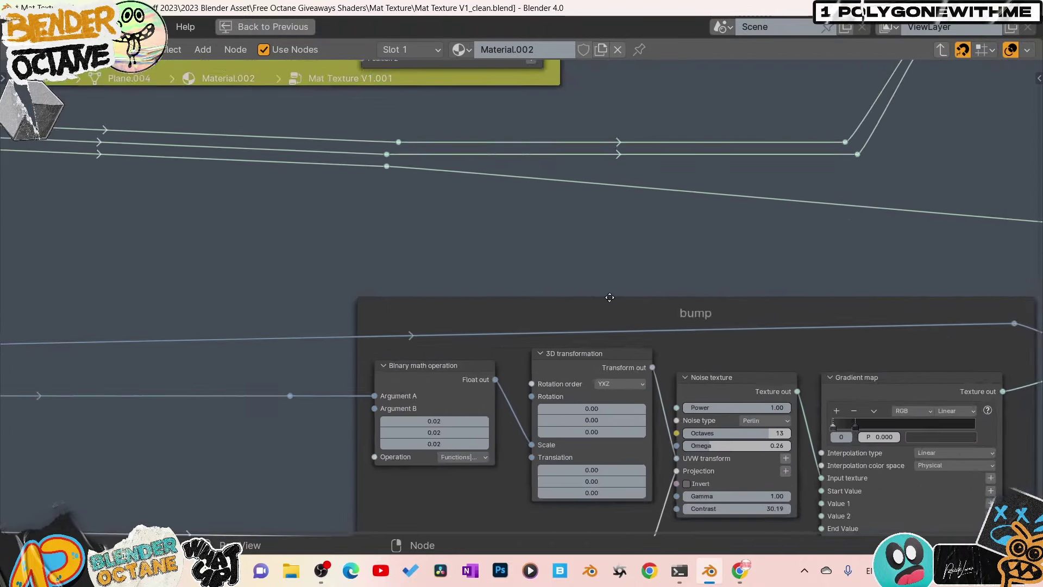
pyautogui.moveTo(665, 242); pyautogui.dragTo(546, 152, button='middle')
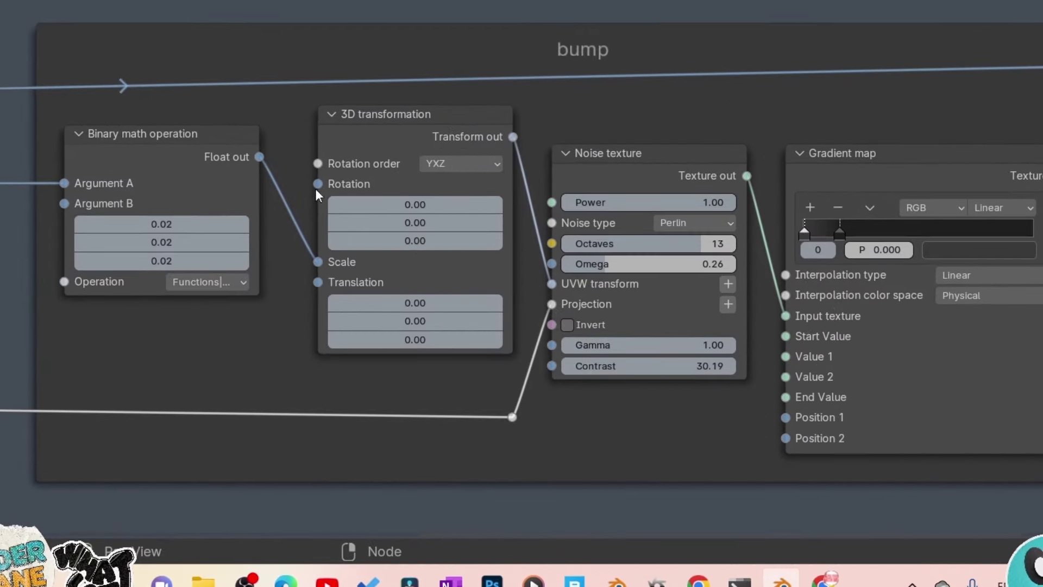
pyautogui.click(228, 136)
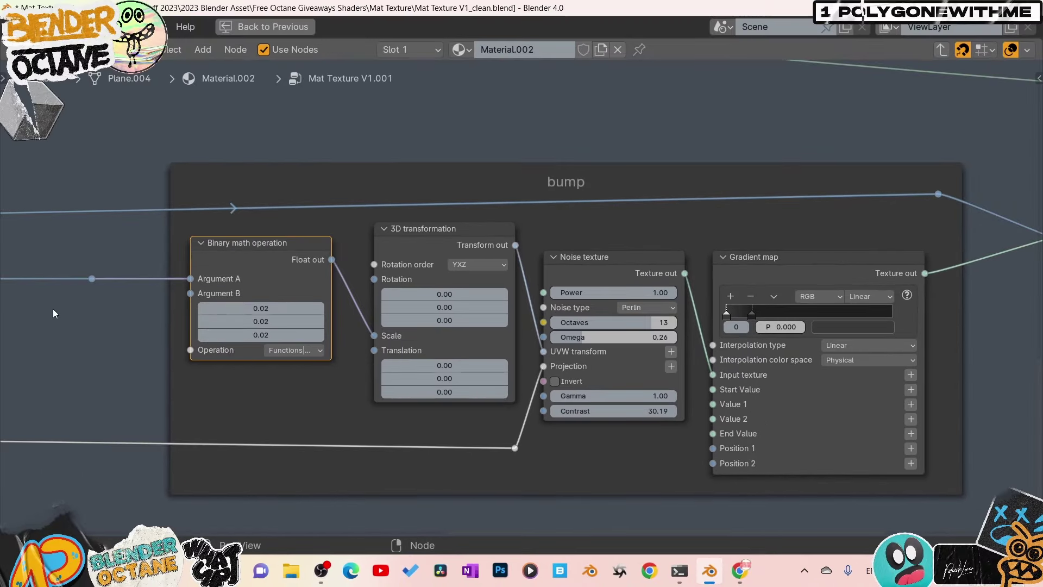
# Trace the scale connection back through the Float merger to the group input node.
pyautogui.moveTo(117, 314); pyautogui.dragTo(688, 355, button='middle')
pyautogui.moveTo(275, 321)
pyautogui.mouseDown(button='middle')
pyautogui.moveTo(559, 416)
pyautogui.moveTo(493, 81)
pyautogui.moveTo(444, 172)
pyautogui.mouseUp(button='middle')
pyautogui.click(138, 278)
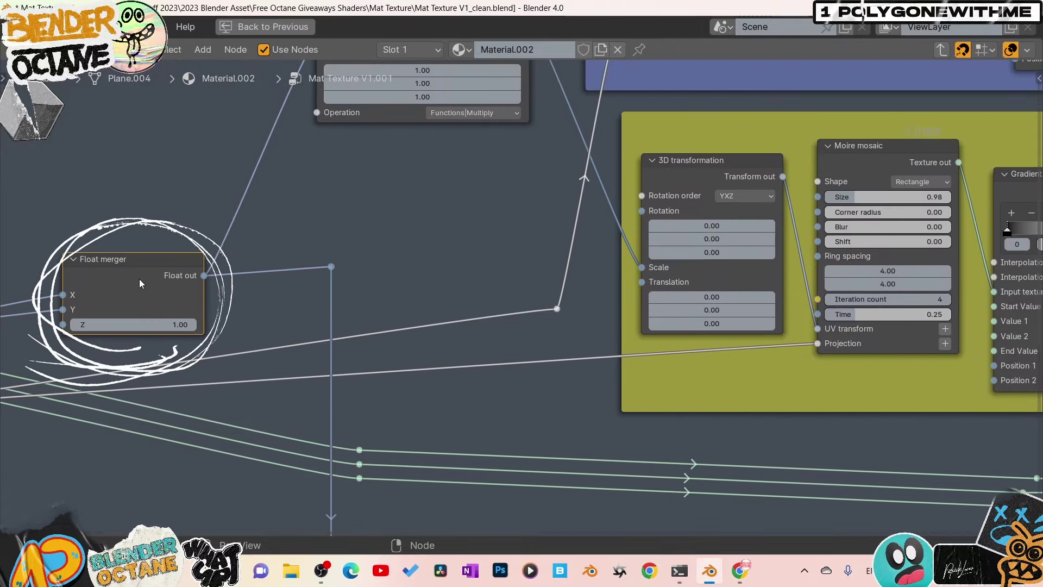
pyautogui.moveTo(33, 274)
pyautogui.mouseDown(button='middle')
pyautogui.moveTo(157, 273)
pyautogui.moveTo(367, 297)
pyautogui.moveTo(344, 301)
pyautogui.mouseUp(button='middle')
pyautogui.moveTo(686, 350); pyautogui.dragTo(396, 216, button='middle')
pyautogui.scroll(-6, 519, 256)
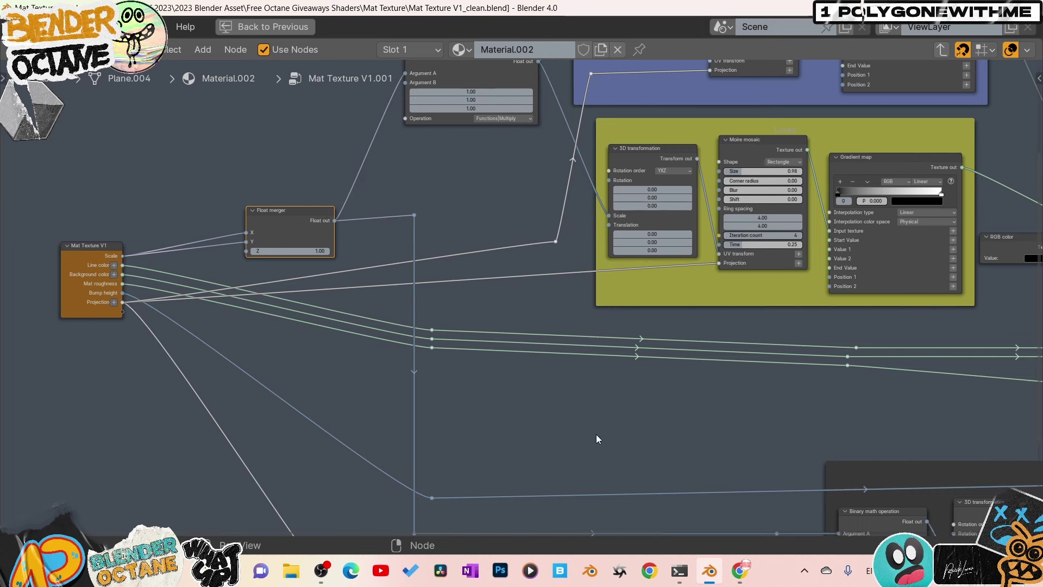
pyautogui.scroll(-1, 596, 439)
pyautogui.scroll(-2, 595, 435)
# Exit the node group and widen the Mat Texture V1.001 node so its labels fit.
pyautogui.press('Tab')
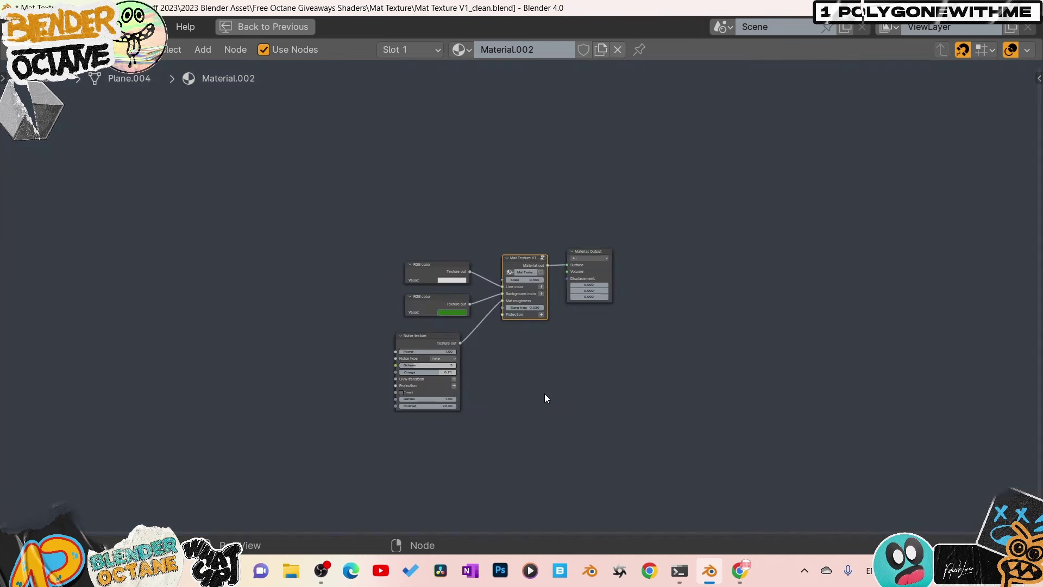
pyautogui.scroll(5, 538, 398)
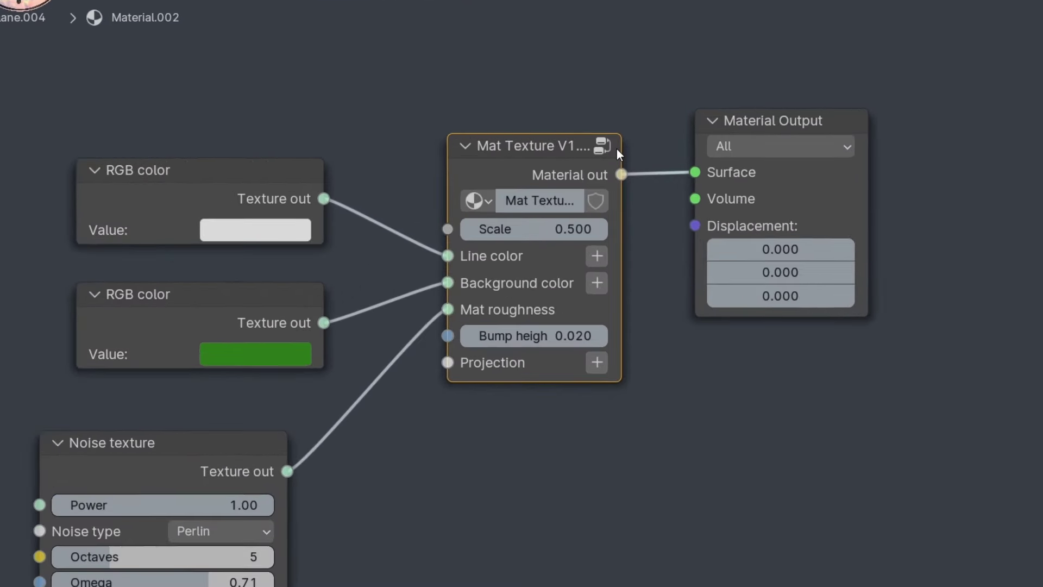
pyautogui.moveTo(620, 150); pyautogui.dragTo(640, 157)
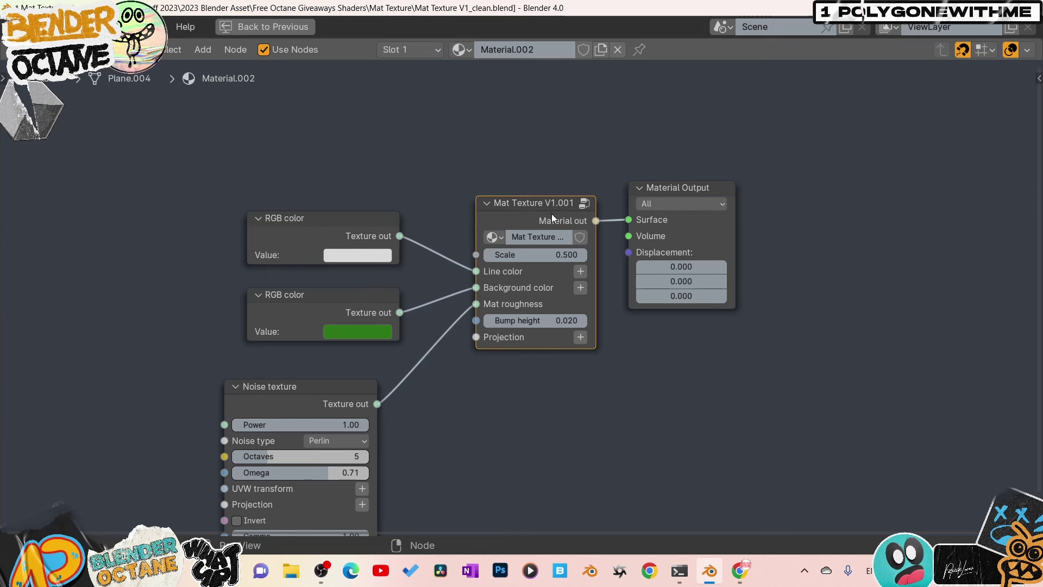
# Restore the node editor to its normal size beside the 3D viewport.
pyautogui.moveTo(413, 362); pyautogui.dragTo(390, 331, button='middle')
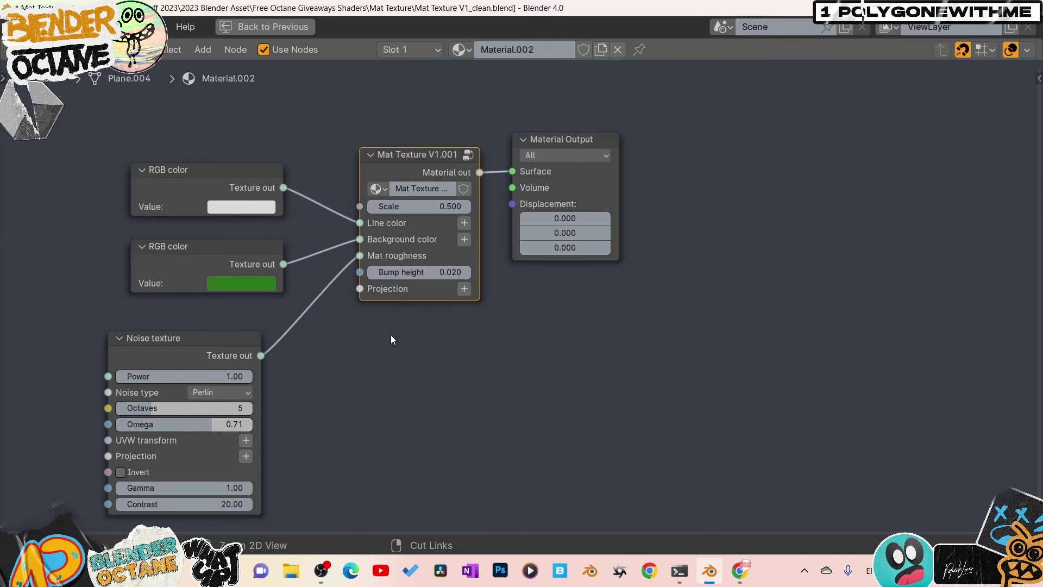
pyautogui.hotkey('ctrl', 'space')
pyautogui.scroll(-1, 637, 310)
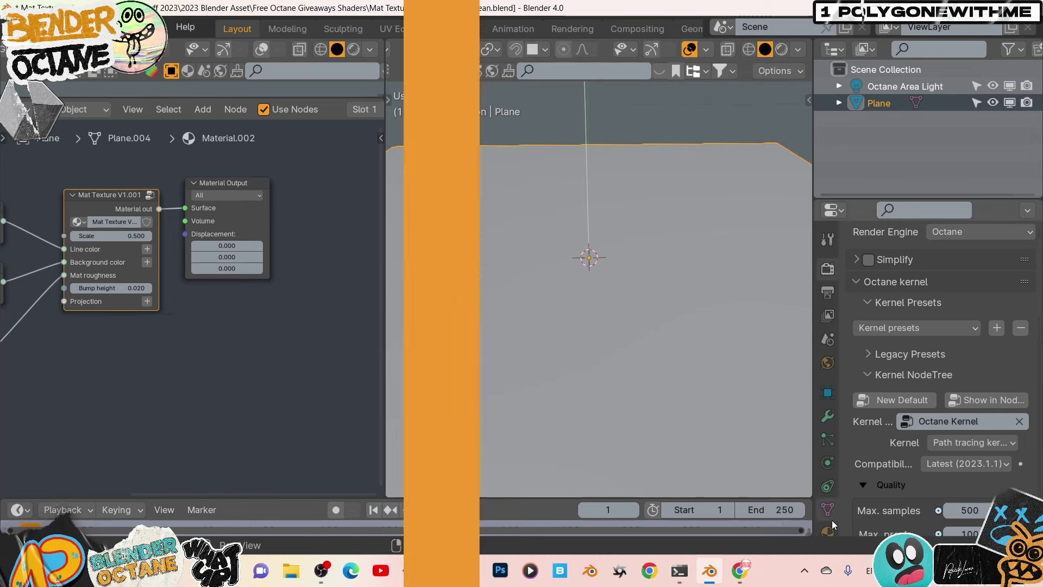
# Switch to the Chrome browser, open the Blender 3D community's main page on Skool and look over its pinned posts.
pyautogui.moveTo(740, 570)
pyautogui.click(744, 526)
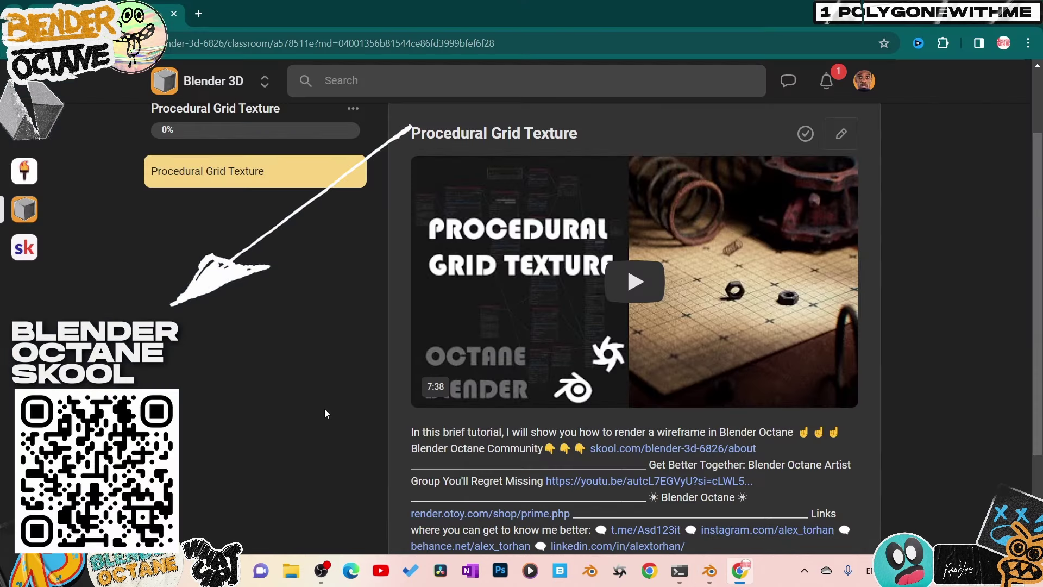
pyautogui.click(221, 84)
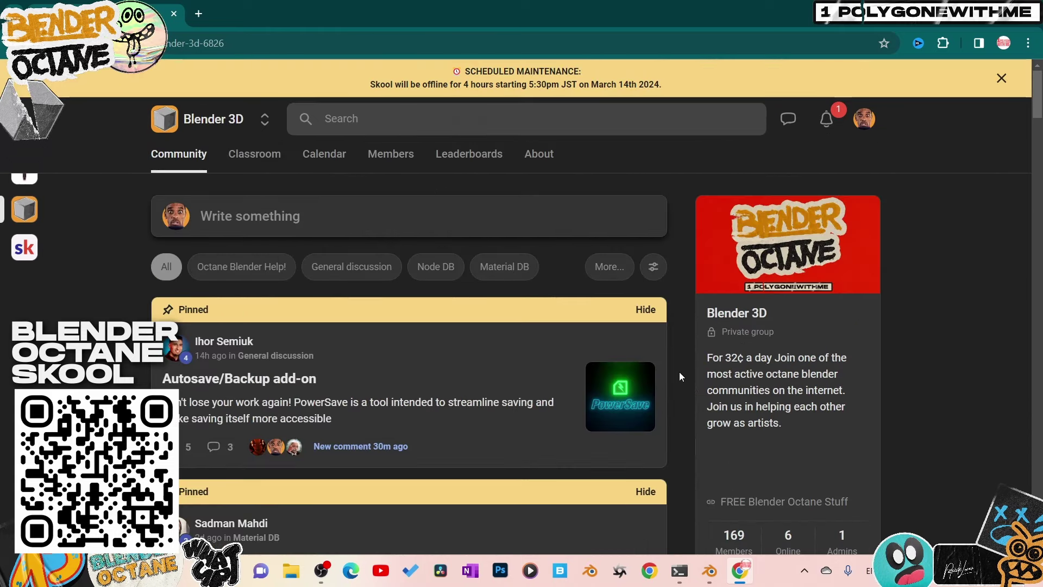
pyautogui.scroll(-3, 557, 372)
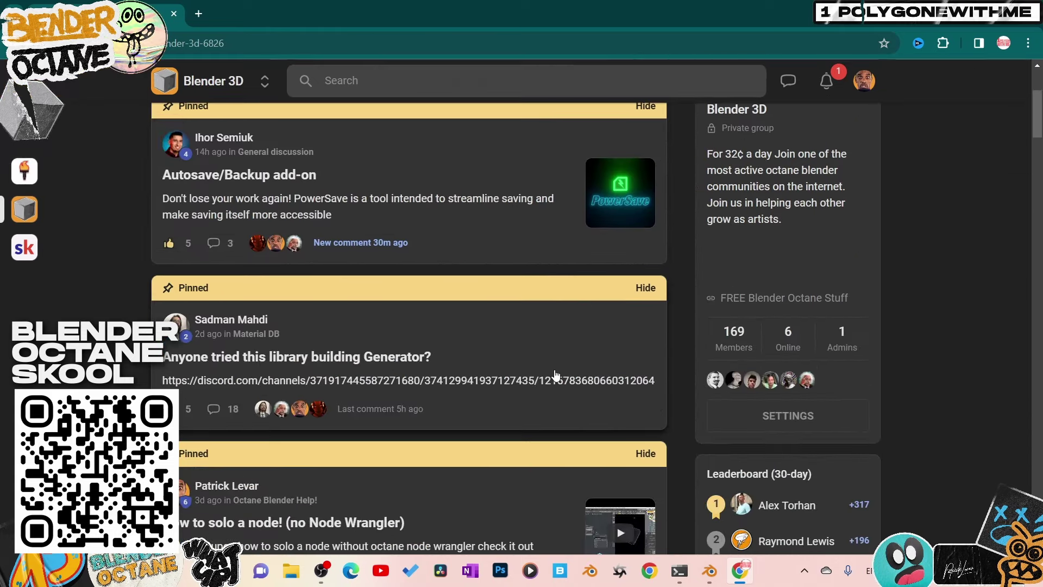
pyautogui.scroll(-1, 555, 375)
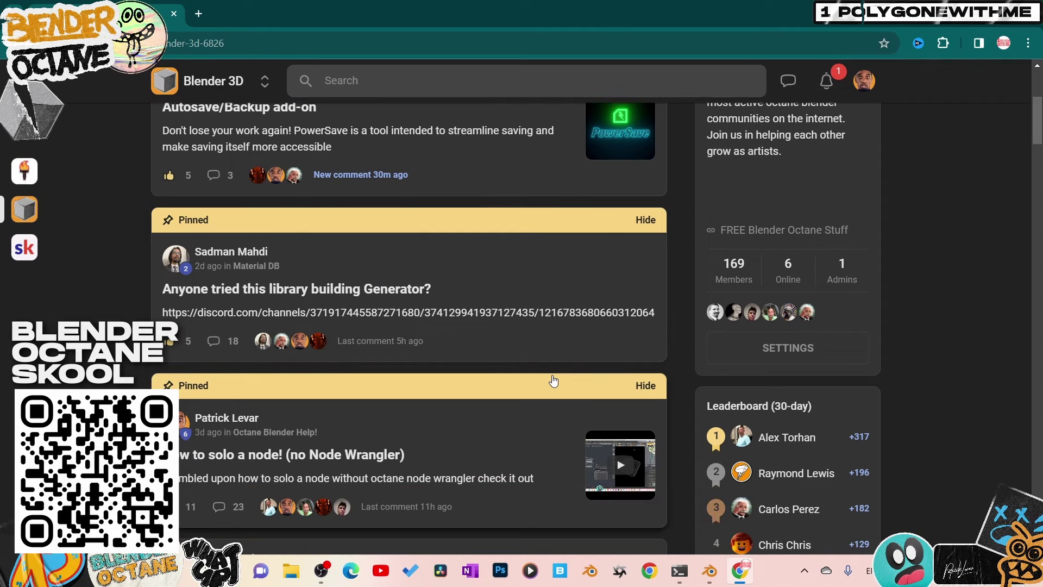
pyautogui.scroll(3, 396, 282)
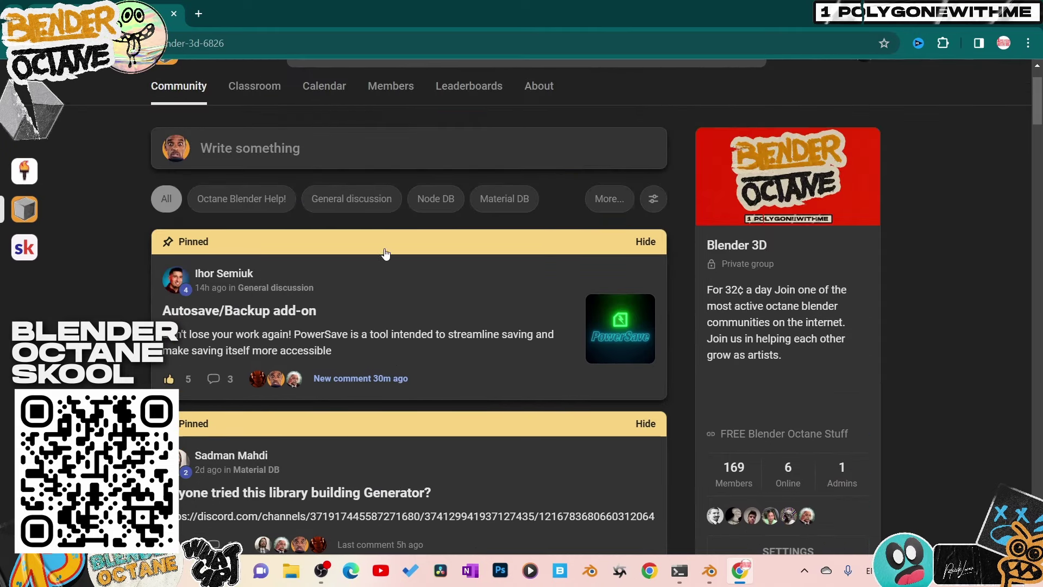
# Expand the category list, filter the community feed by Community Challenges and browse the first entries.
pyautogui.click(608, 198)
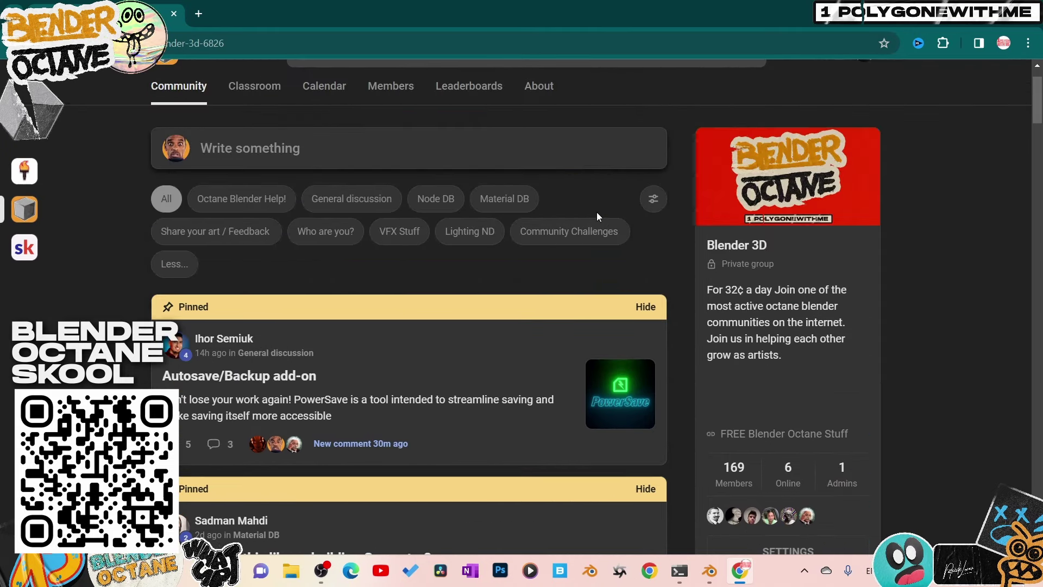
pyautogui.click(560, 242)
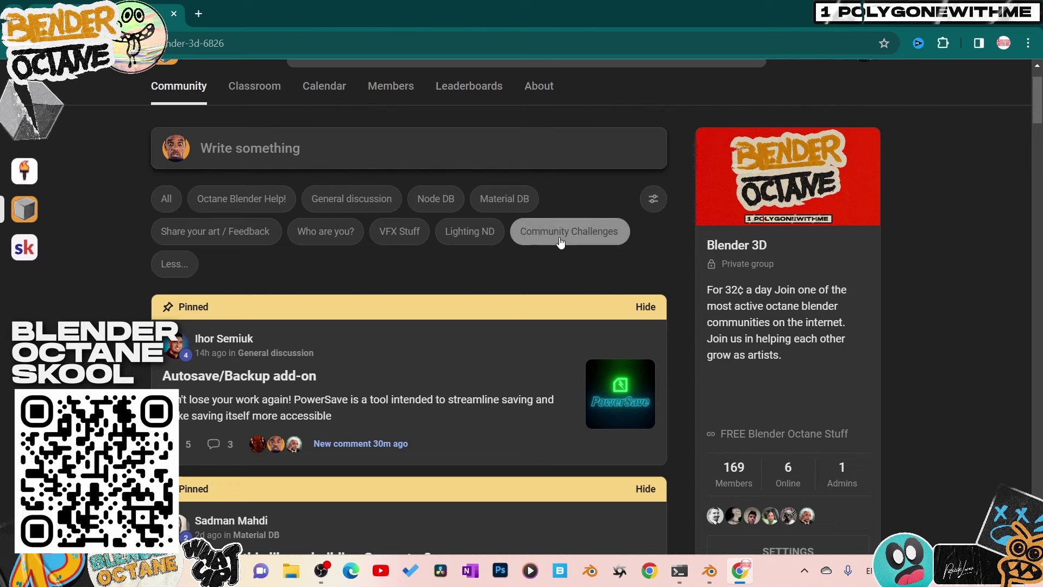
pyautogui.scroll(-3, 484, 371)
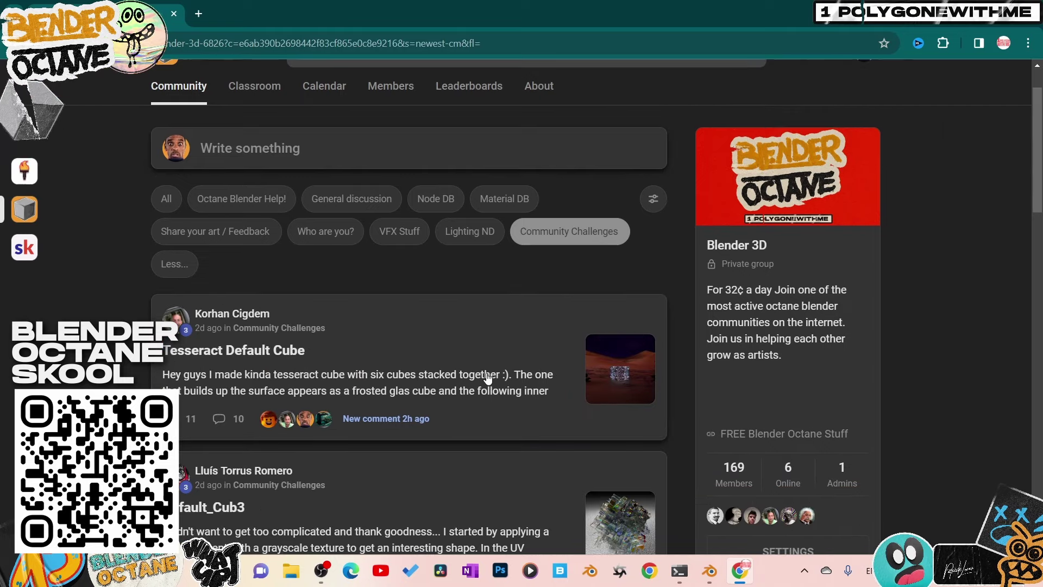
pyautogui.scroll(-3, 616, 310)
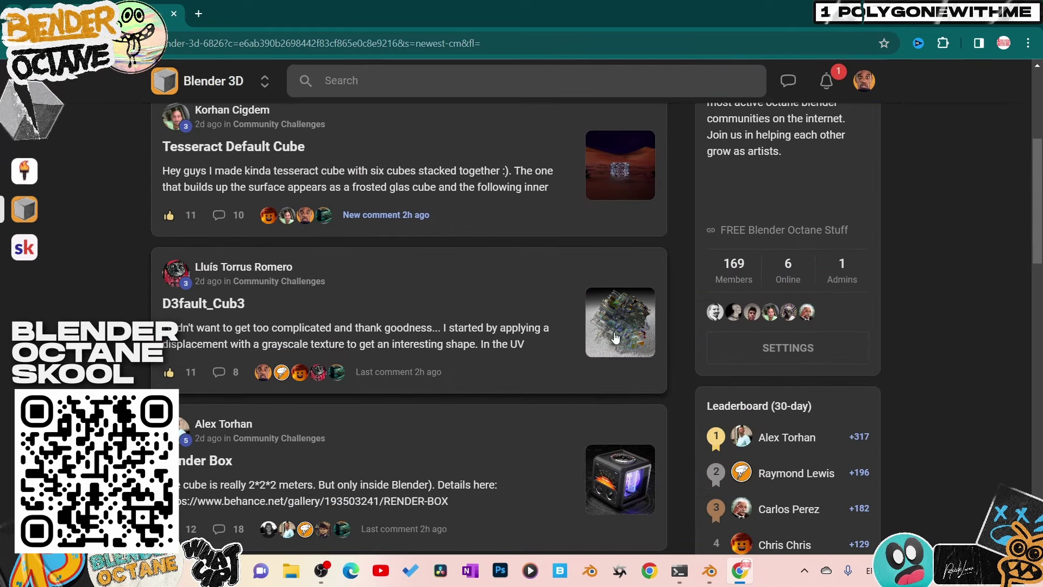
# Open the Render Box challenge post, view its first image enlarged, and close the post.
pyautogui.scroll(-1, 614, 348)
pyautogui.click(617, 409)
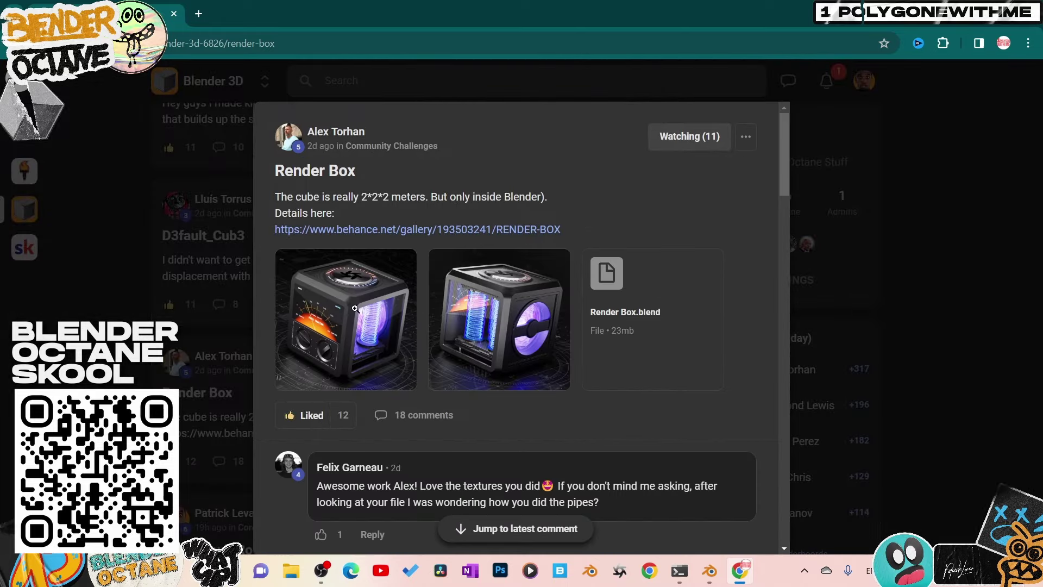
pyautogui.click(353, 327)
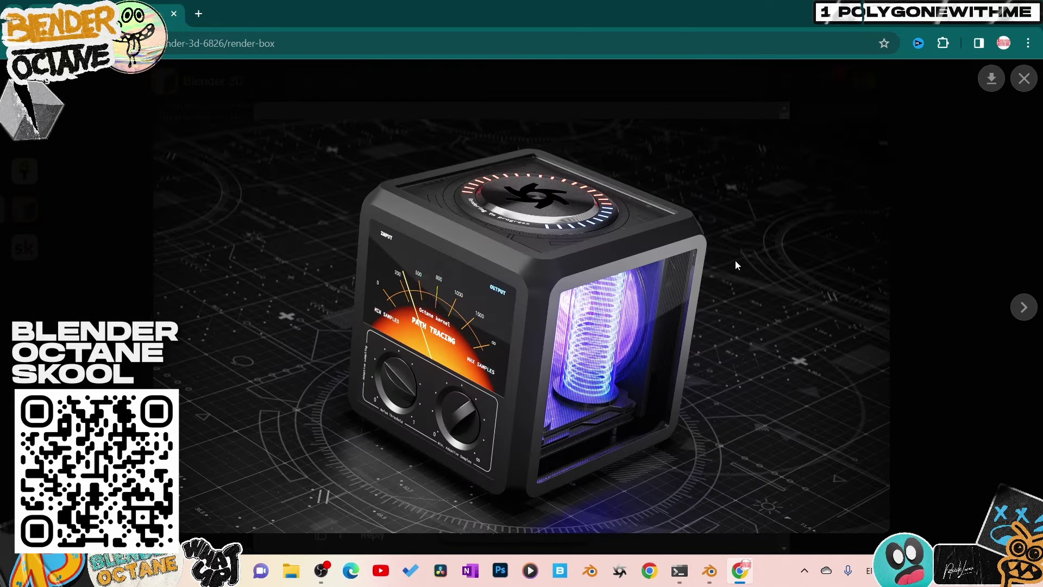
pyautogui.click(1023, 79)
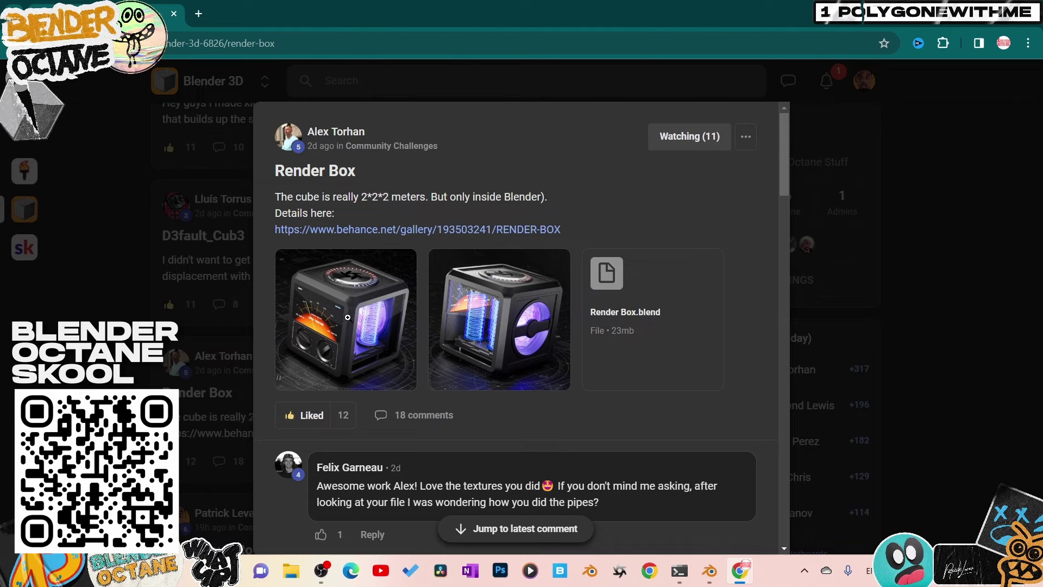
pyautogui.click(883, 292)
# Open The Default Room post, page through its images, enlarge the angled keypad render, and close the post.
pyautogui.scroll(-5, 535, 342)
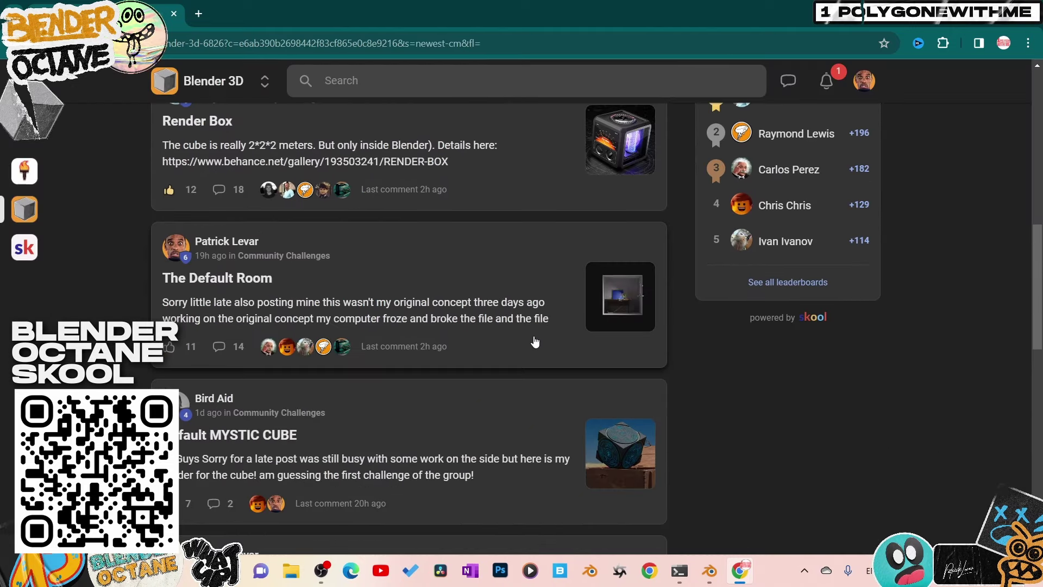
pyautogui.click(621, 314)
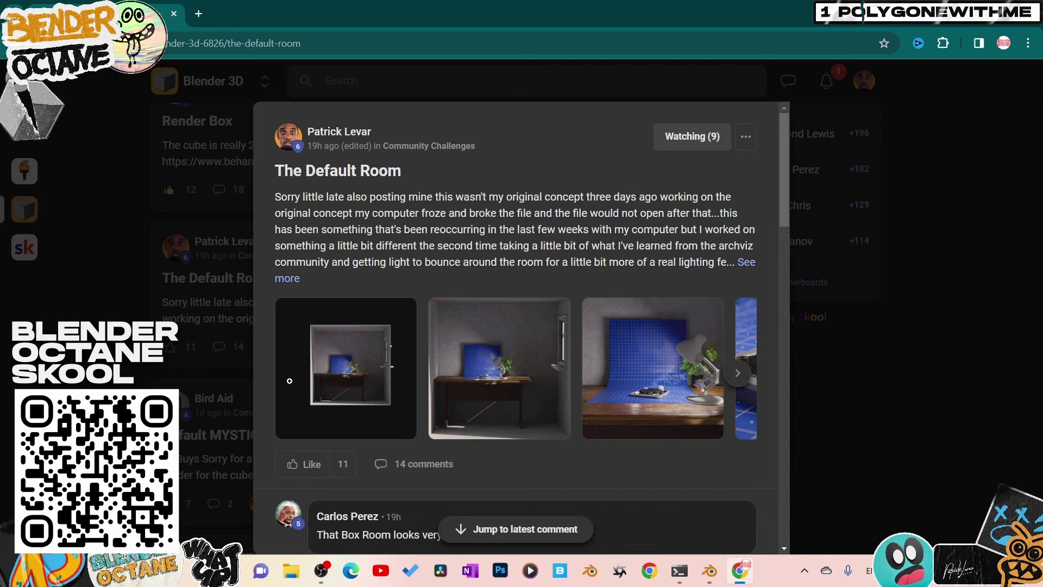
pyautogui.click(739, 374)
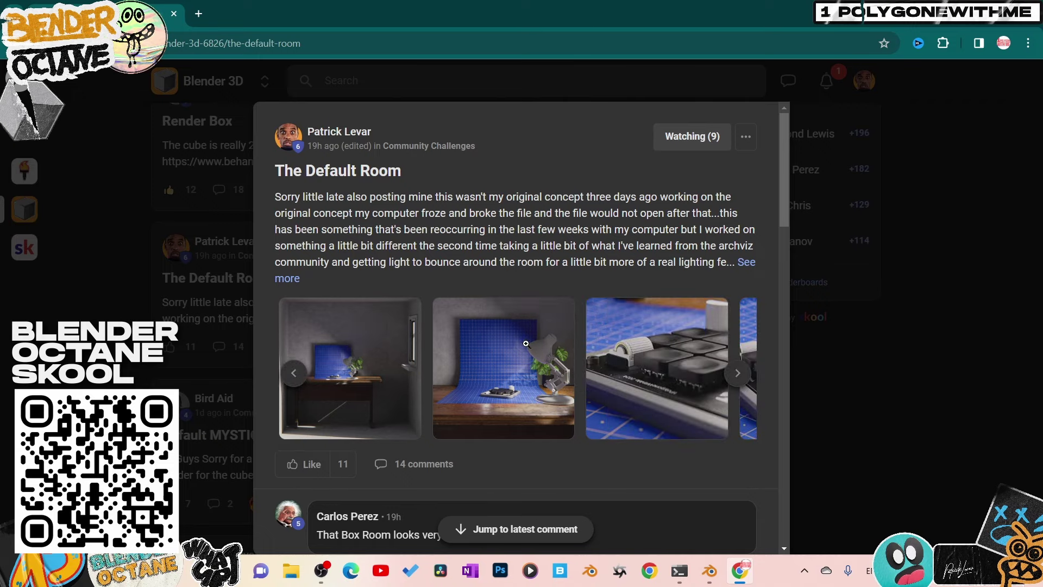
pyautogui.click(738, 374)
pyautogui.click(737, 374)
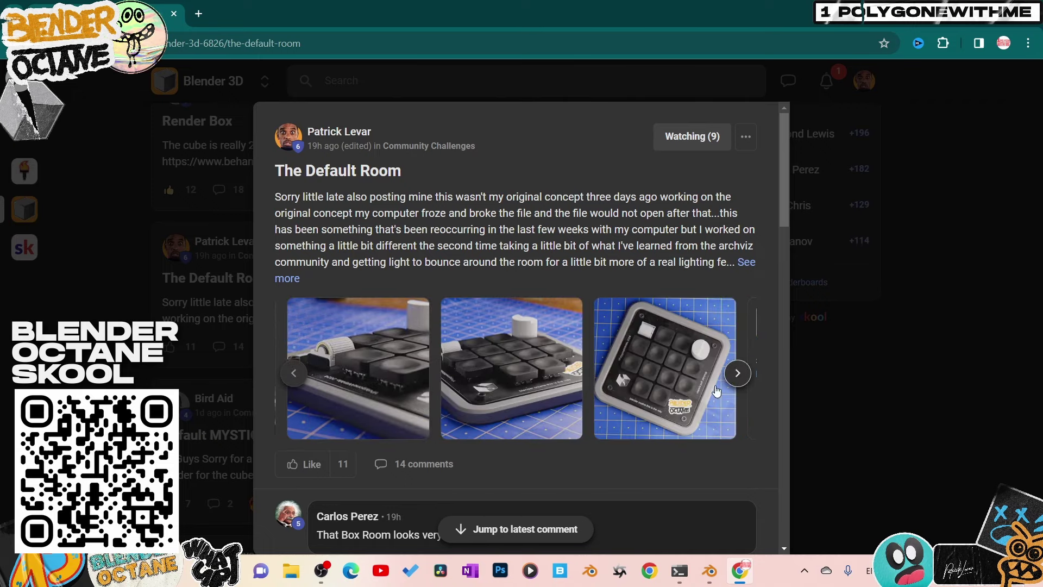
pyautogui.click(535, 394)
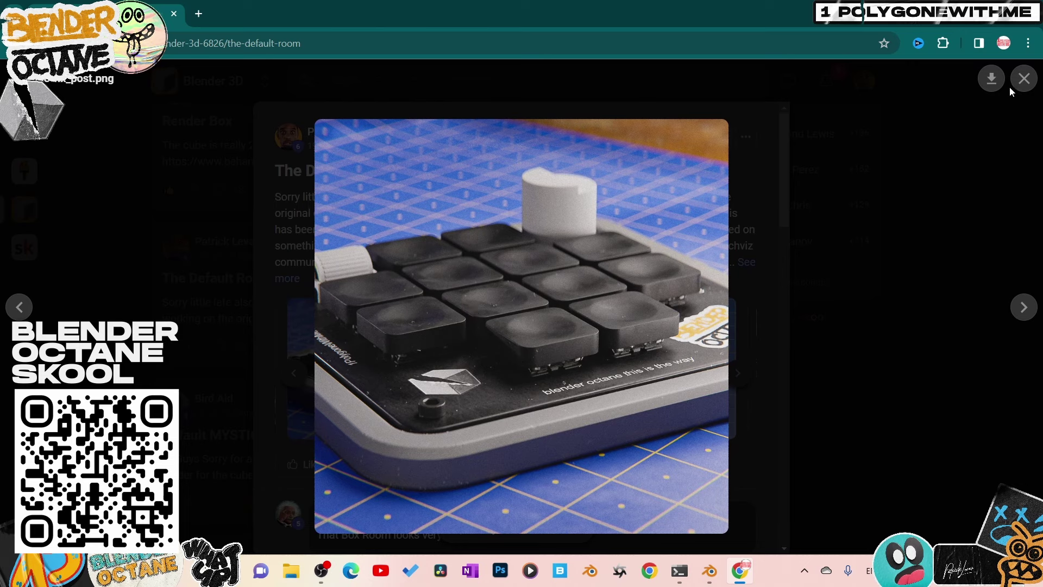
pyautogui.click(1023, 88)
pyautogui.scroll(-3, 698, 367)
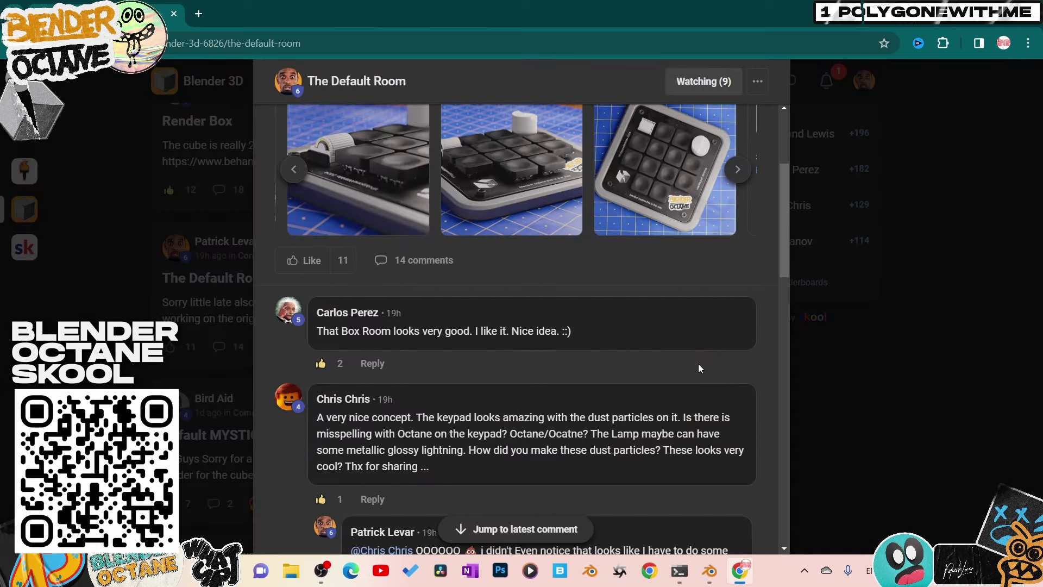
pyautogui.click(963, 364)
# Open the Default MYSTIC CUBE post, view its render enlarged, read the comments, and close the post.
pyautogui.scroll(-3, 665, 364)
pyautogui.click(617, 310)
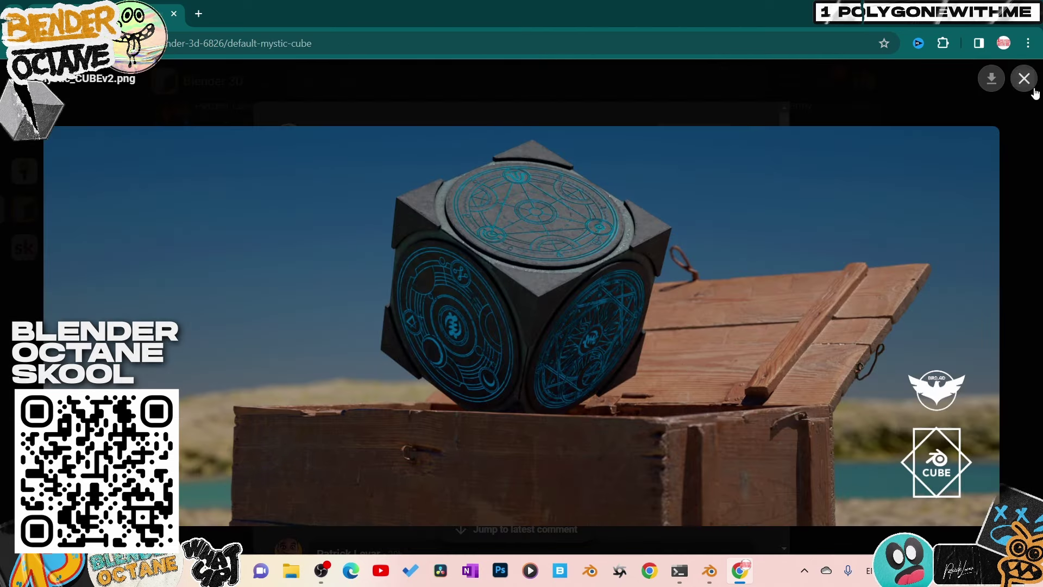
pyautogui.click(1024, 78)
pyautogui.scroll(-1, 783, 324)
pyautogui.scroll(-3, 783, 324)
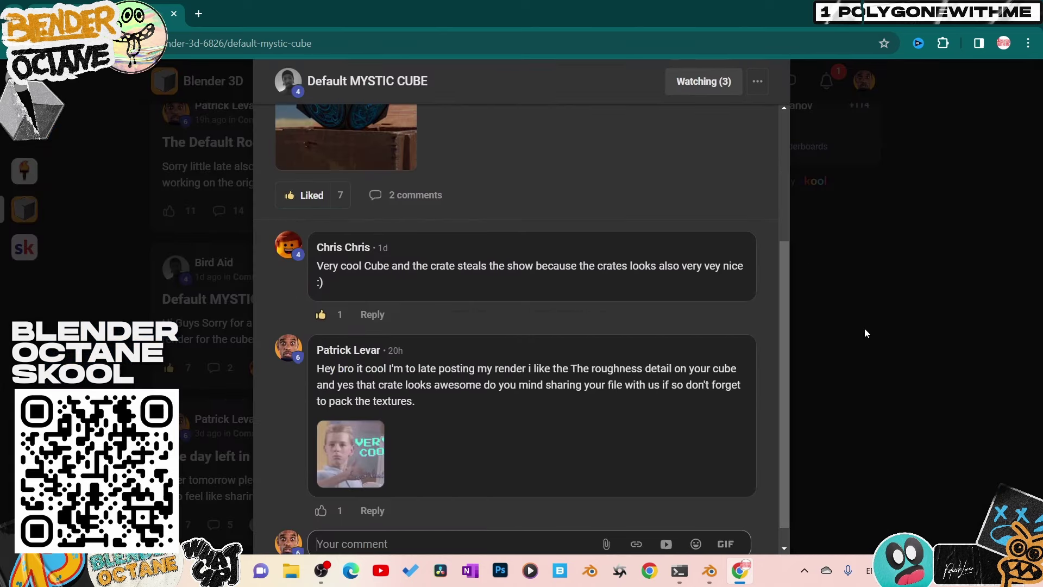
pyautogui.click(851, 332)
# Open the Default cube model post, view its three images enlarged one after another, and close the post.
pyautogui.scroll(-6, 647, 372)
pyautogui.scroll(-2, 629, 375)
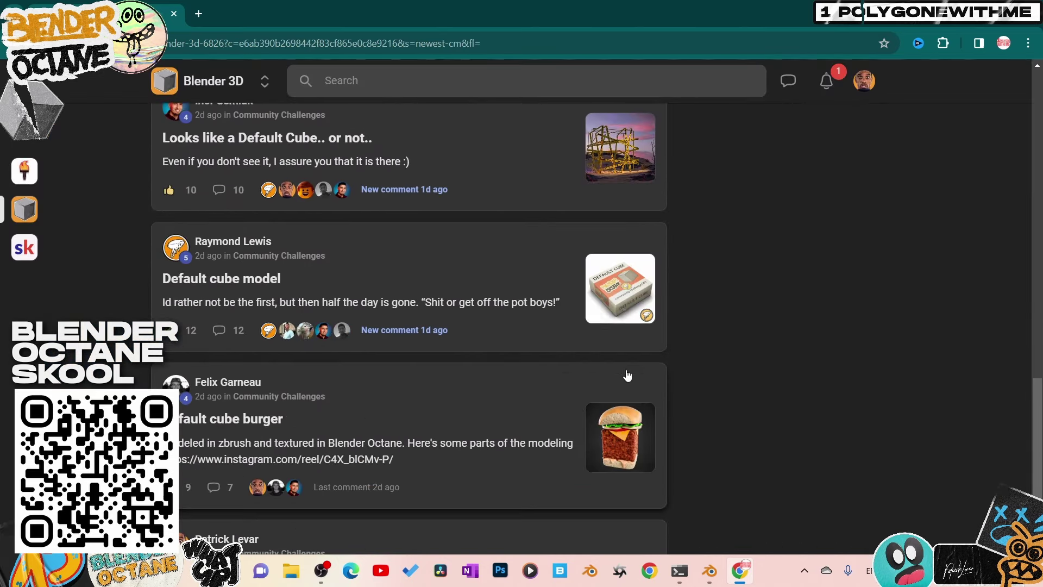
pyautogui.click(601, 310)
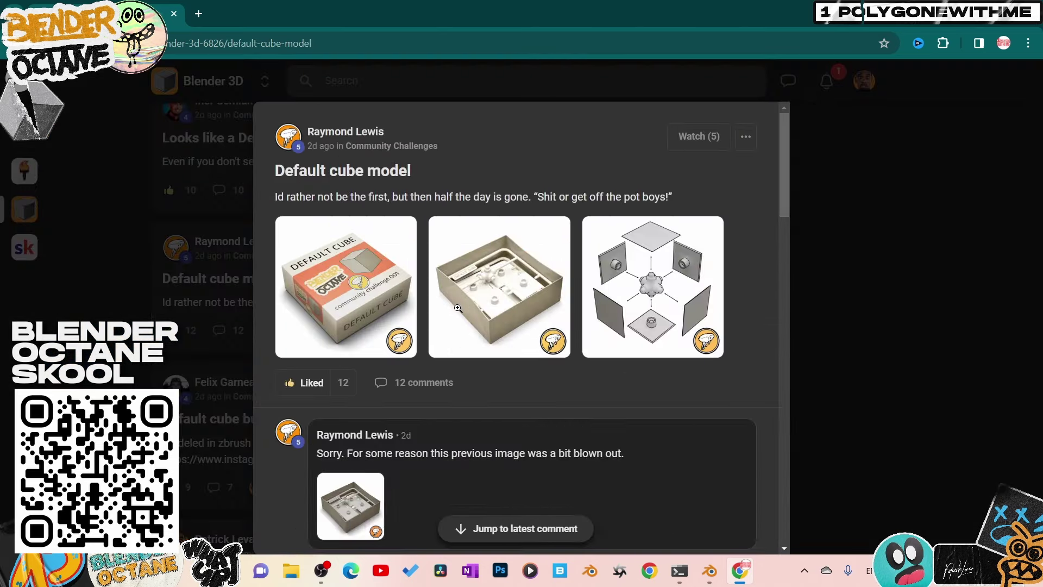
pyautogui.click(359, 293)
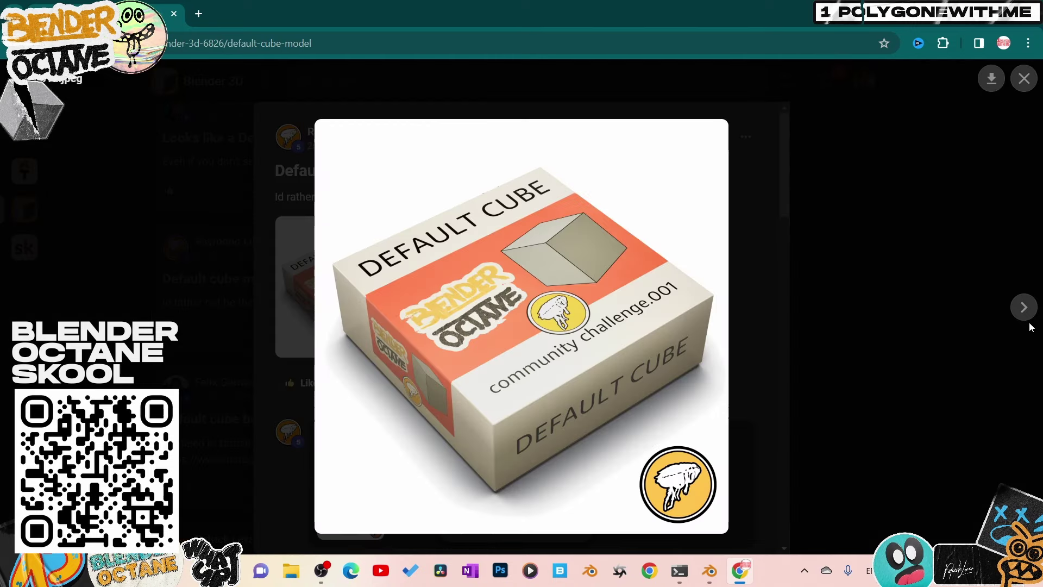
pyautogui.click(1024, 307)
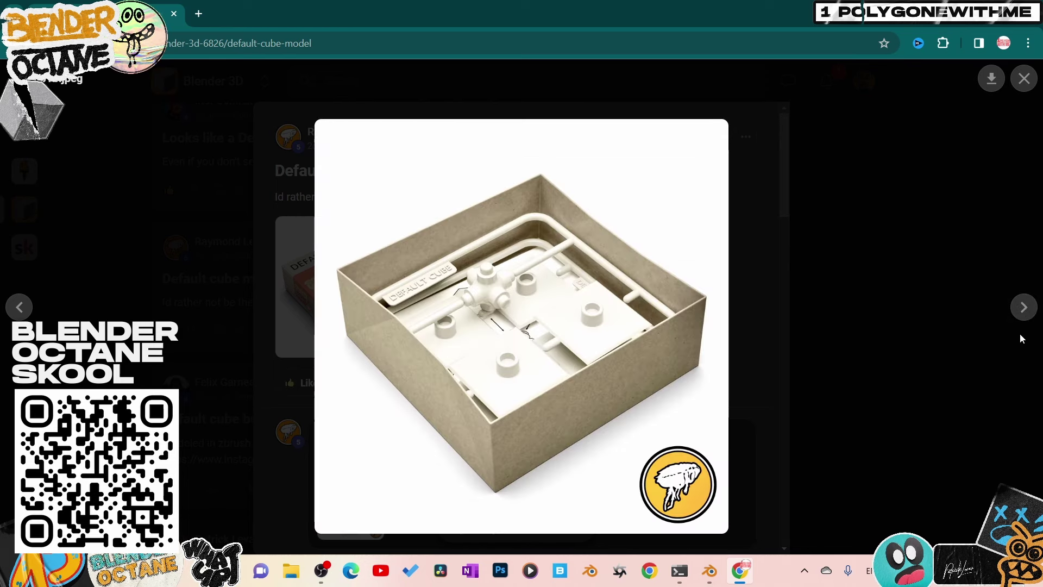
pyautogui.click(1022, 311)
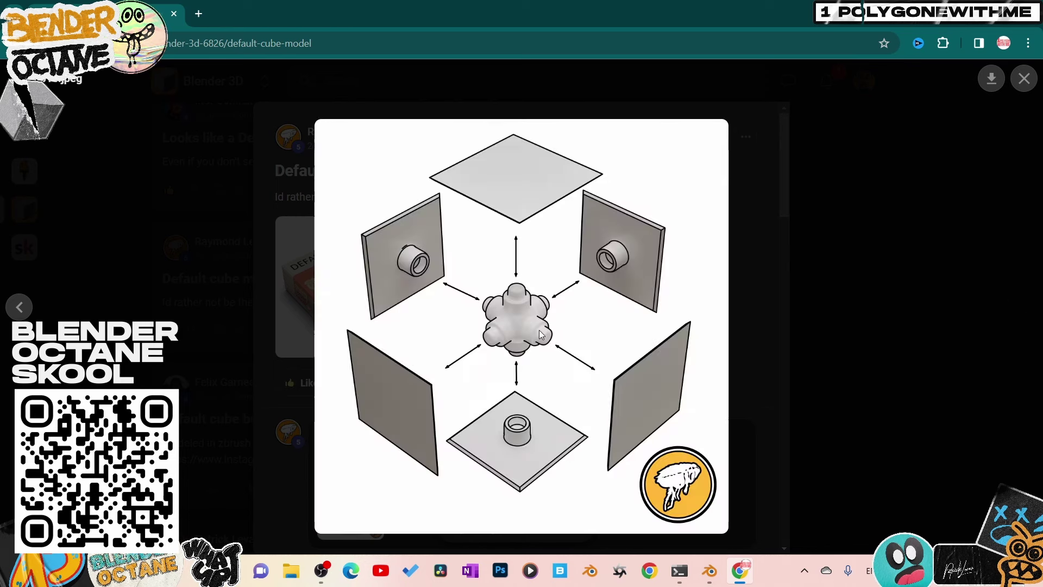
pyautogui.click(1024, 79)
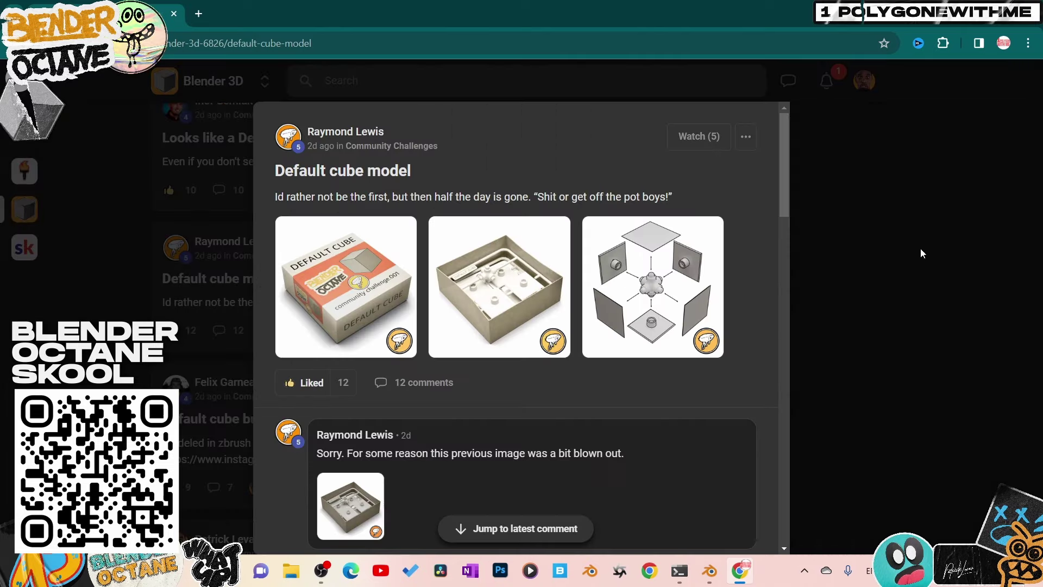
pyautogui.scroll(-5, 760, 400)
pyautogui.click(916, 338)
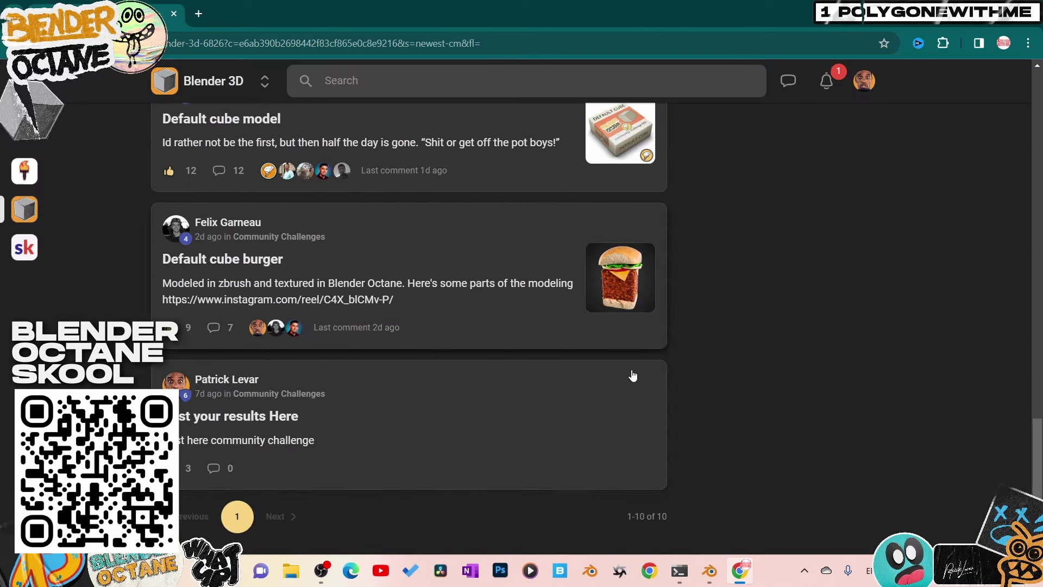
# Return to the category filters, switch the feed to Node DB and browse its node setup posts.
pyautogui.scroll(10, 568, 368)
pyautogui.scroll(15, 320, 299)
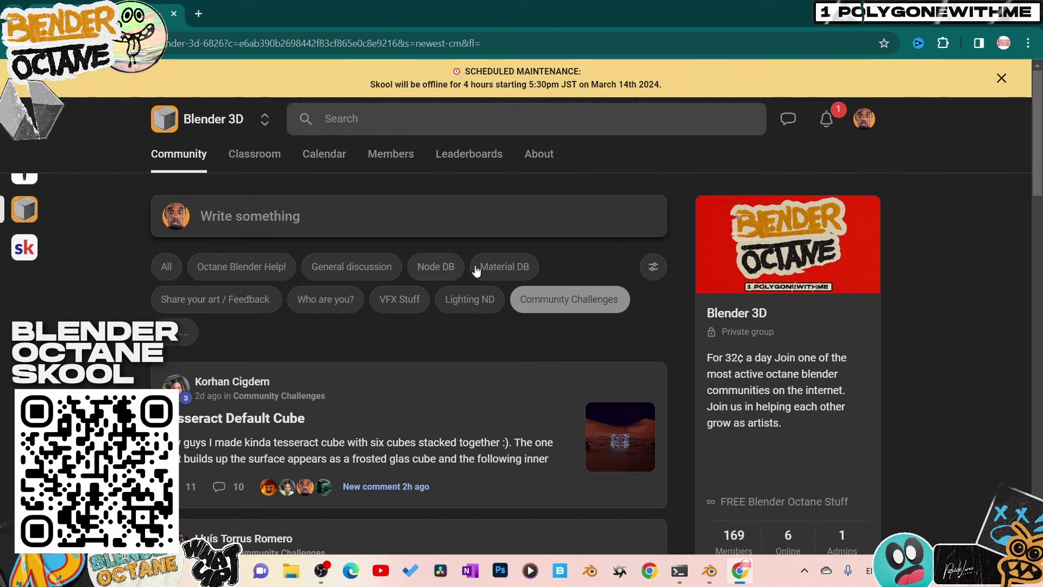
pyautogui.click(457, 270)
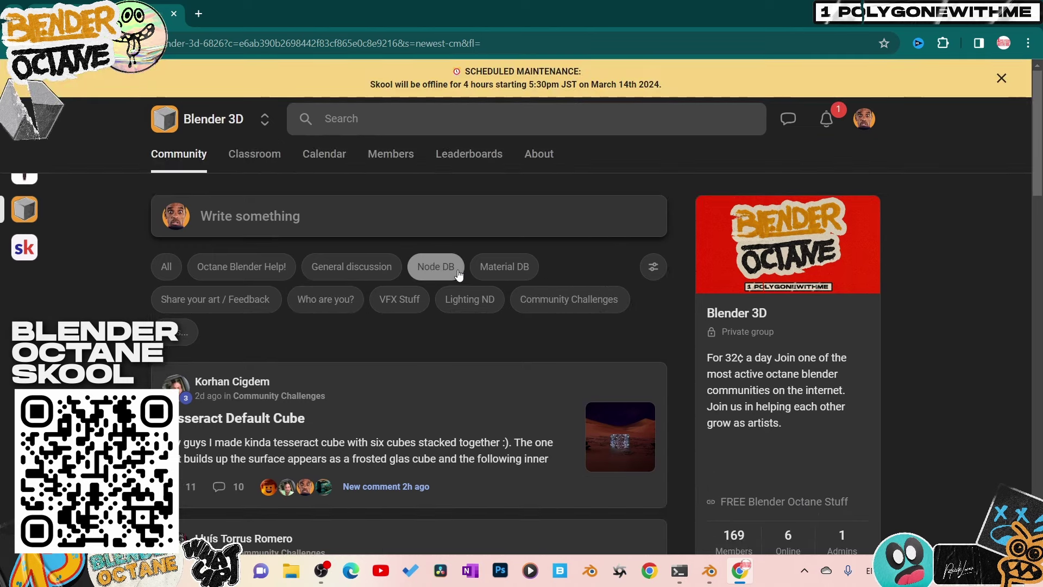
pyautogui.scroll(-5, 450, 363)
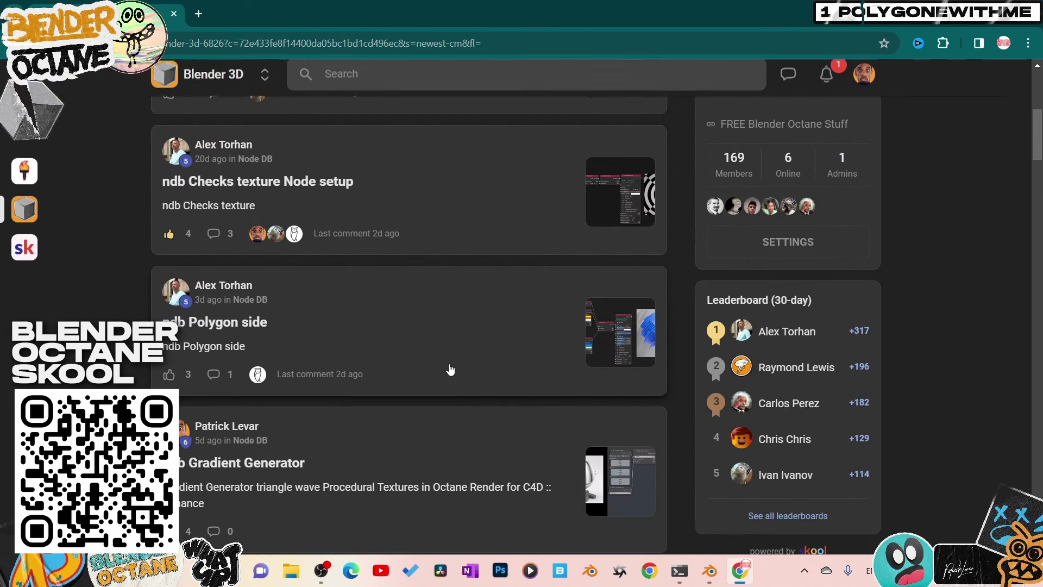
pyautogui.scroll(-3, 450, 369)
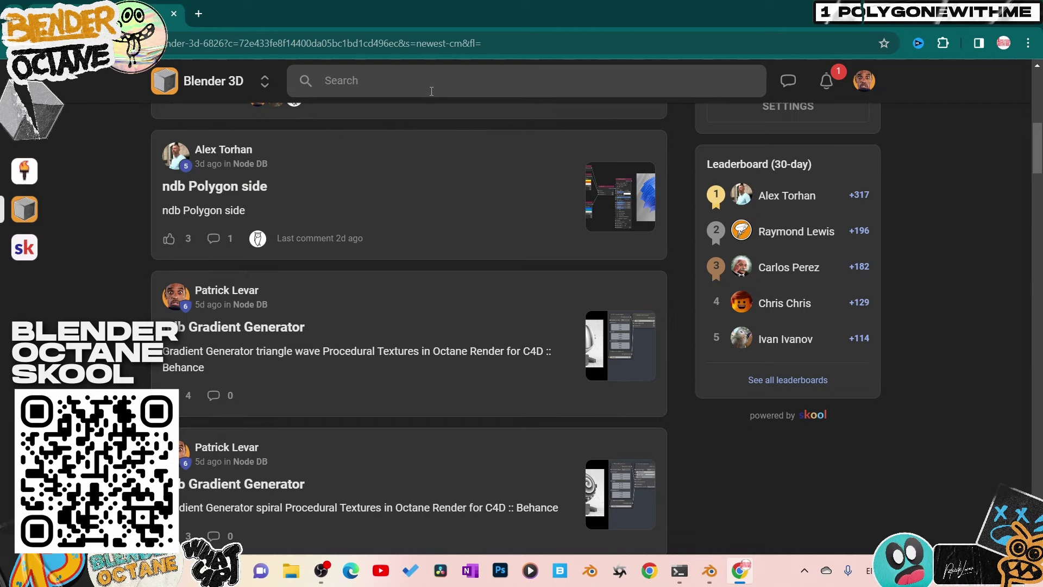
# Search the community for "ndb" and look through the matching posts.
pyautogui.write('ndb')
pyautogui.press('Return')
pyautogui.scroll(-3, 402, 289)
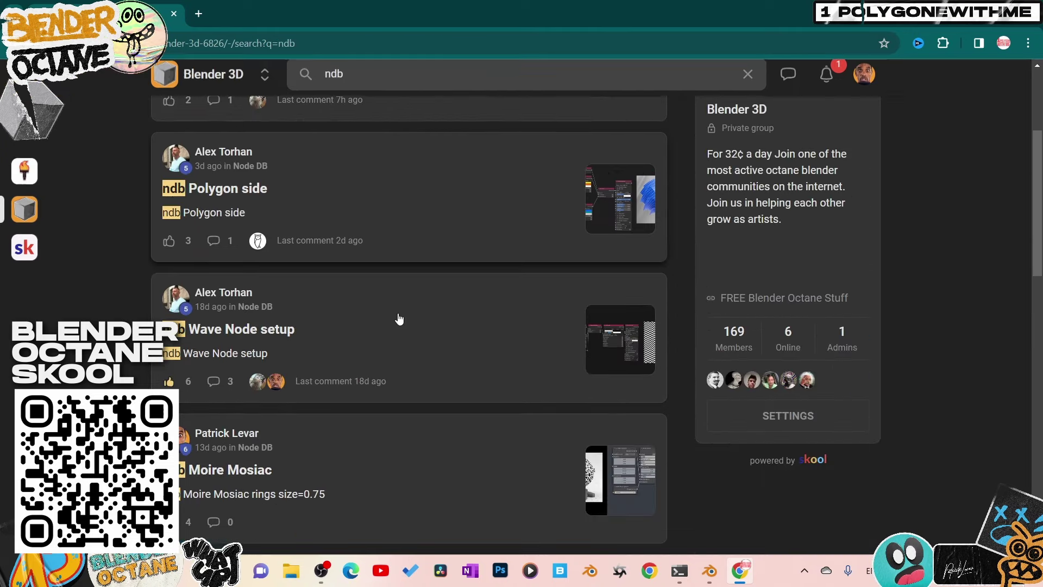
# Open the ndb Wave Node setup post, view its second node tree image enlarged, and close the image.
pyautogui.scroll(-1, 399, 323)
pyautogui.click(419, 295)
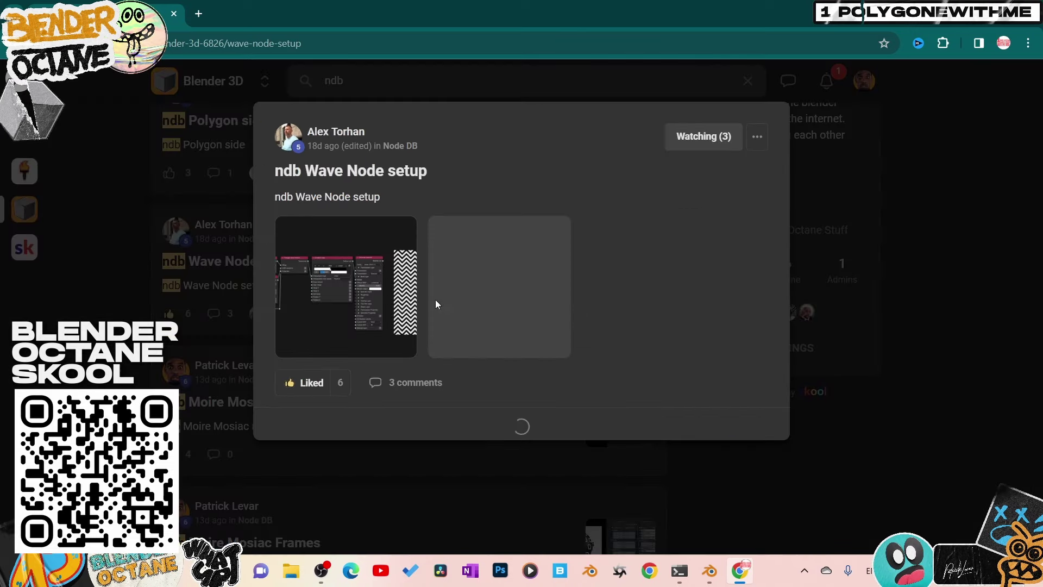
pyautogui.click(481, 306)
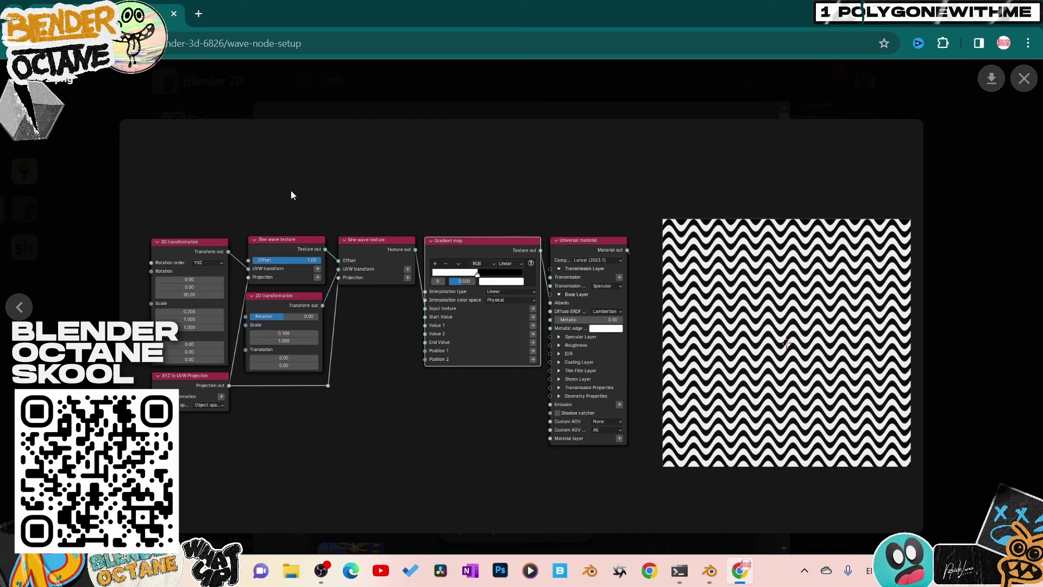
pyautogui.click(1015, 88)
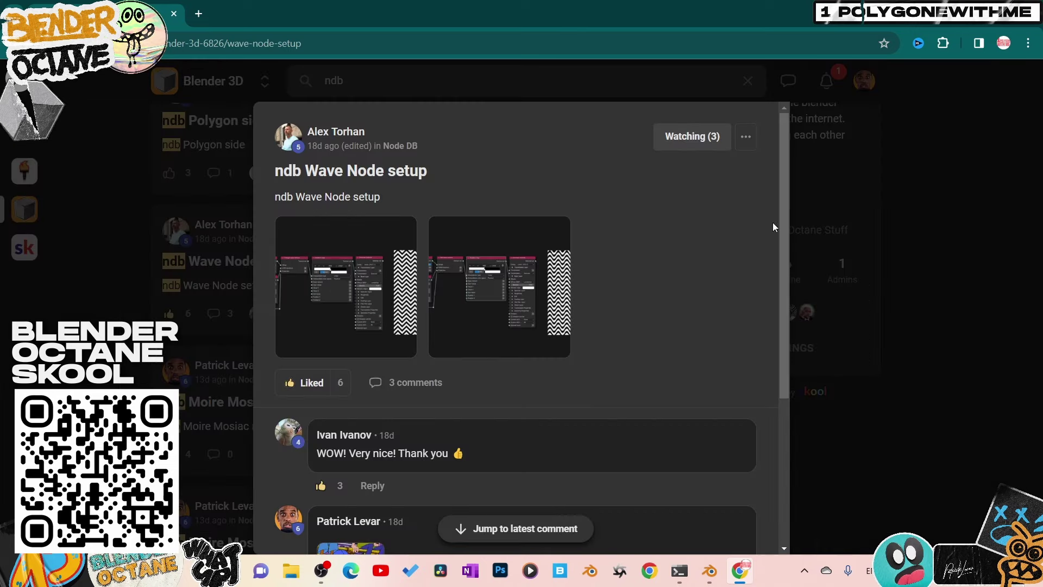
# Close the ndb Wave Node setup post and return from the search results to the Blender 3D community home feed.
pyautogui.click(888, 247)
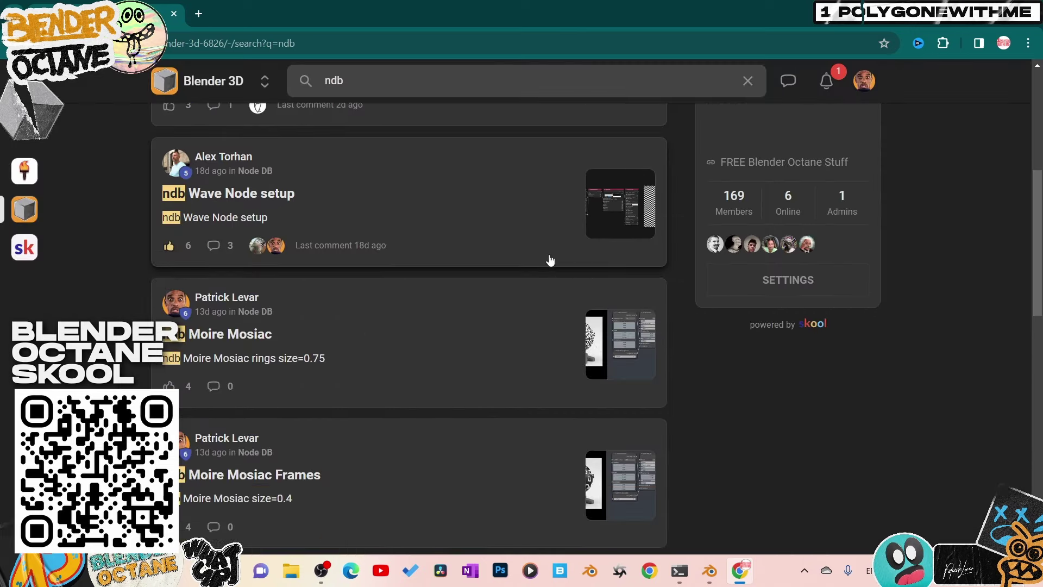
pyautogui.scroll(5, 536, 277)
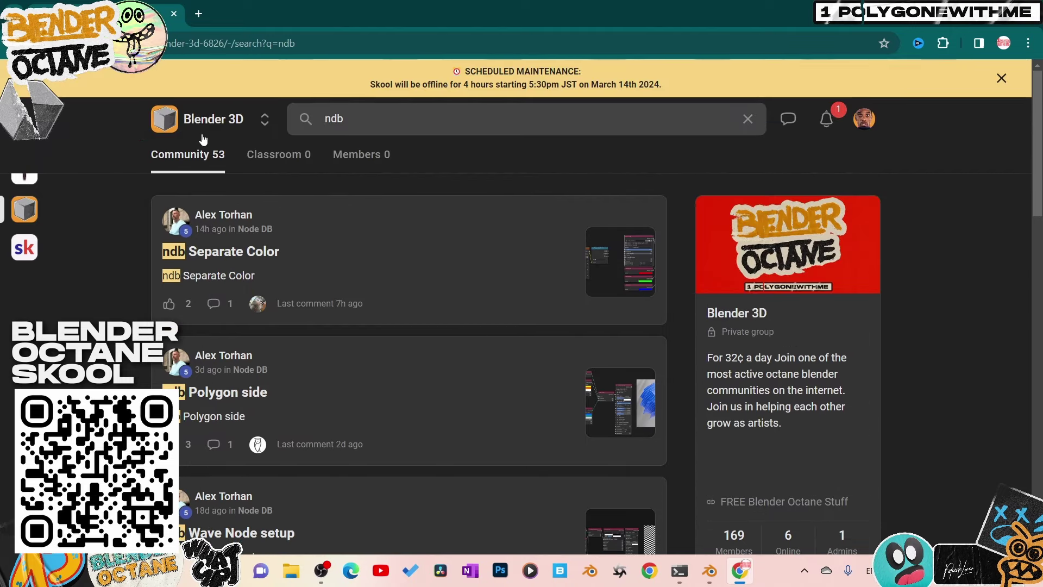
pyautogui.click(211, 121)
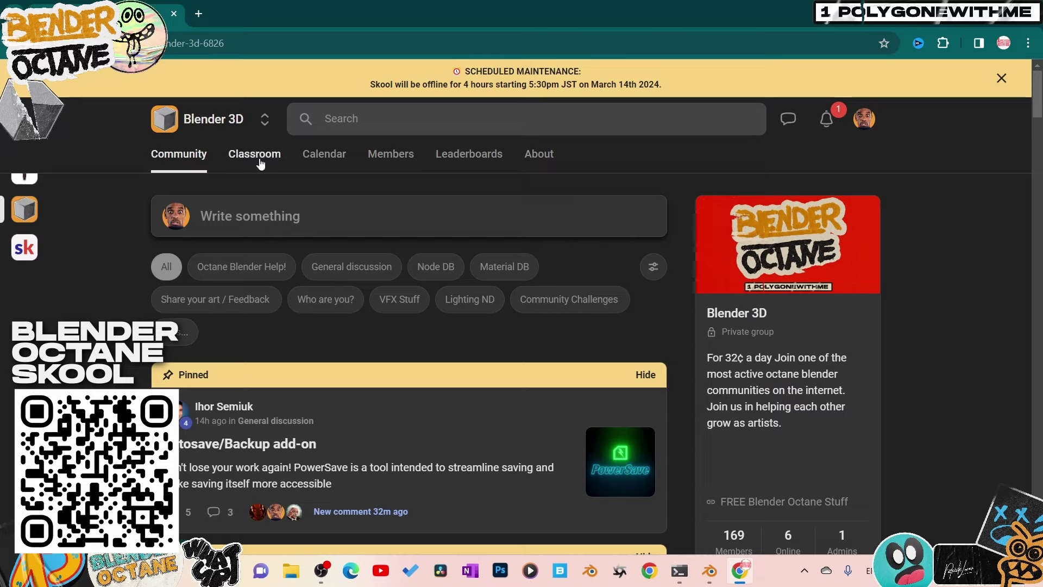
# Open the community's Classroom and browse the first page of courses down to the end.
pyautogui.click(260, 154)
pyautogui.scroll(-6, 706, 353)
pyautogui.scroll(-20, 709, 353)
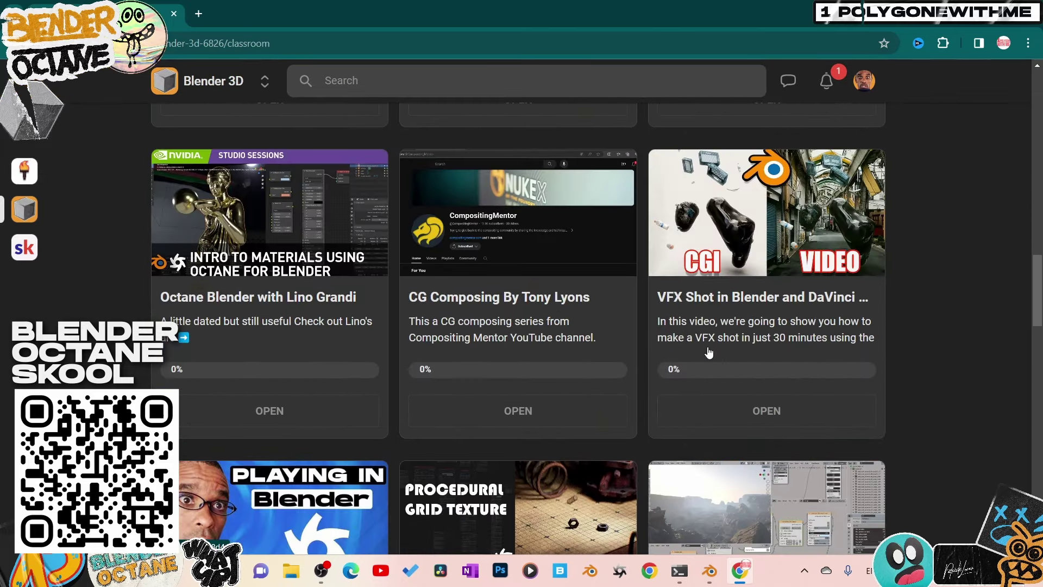
pyautogui.scroll(-16, 706, 350)
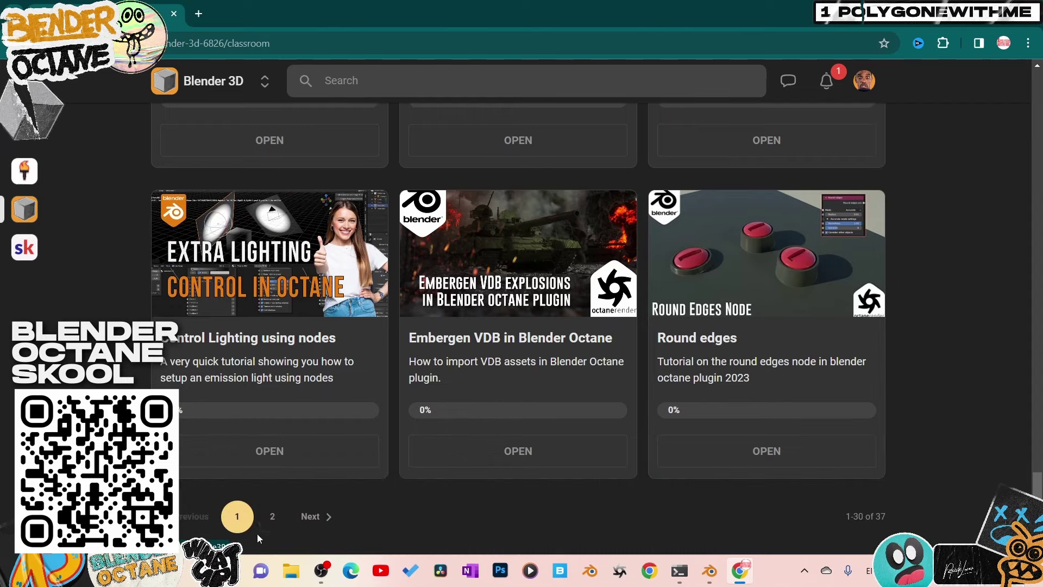
# Go to page 2 of the Classroom courses, dismiss the scheduled maintenance notice and look through the remaining courses.
pyautogui.click(274, 516)
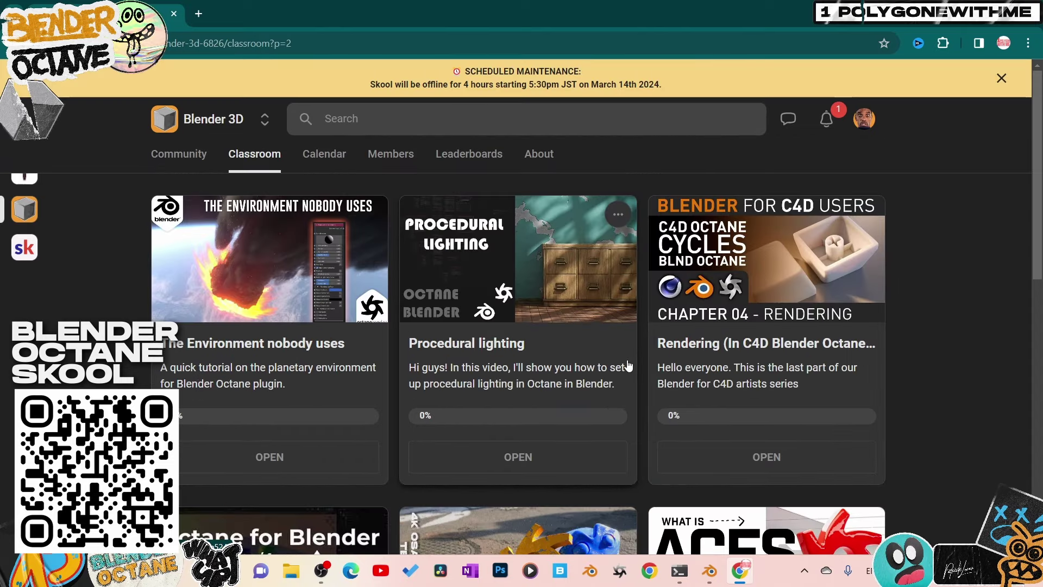
pyautogui.scroll(-8, 629, 359)
pyautogui.scroll(6, 628, 363)
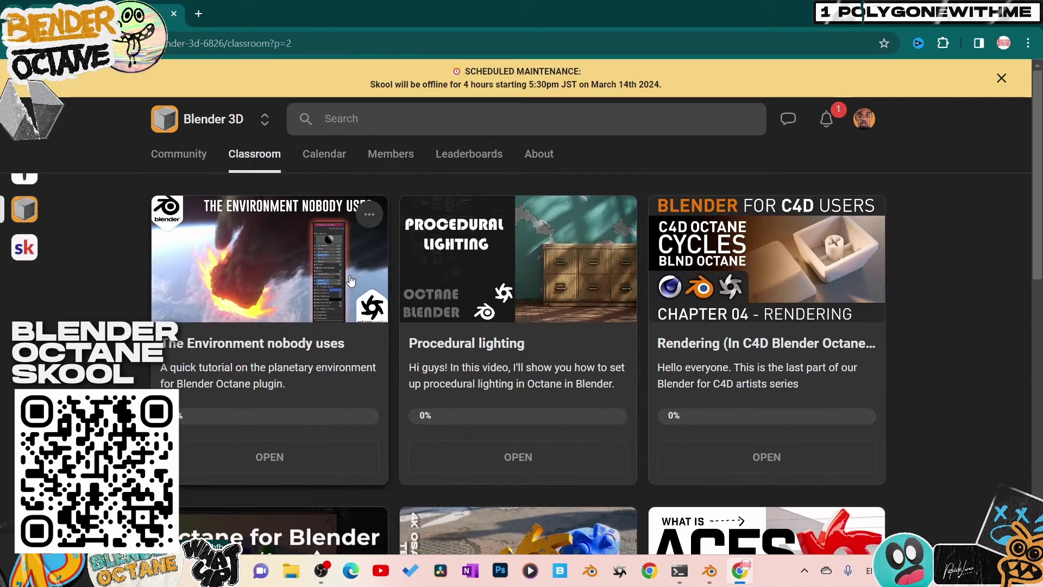
pyautogui.click(1001, 77)
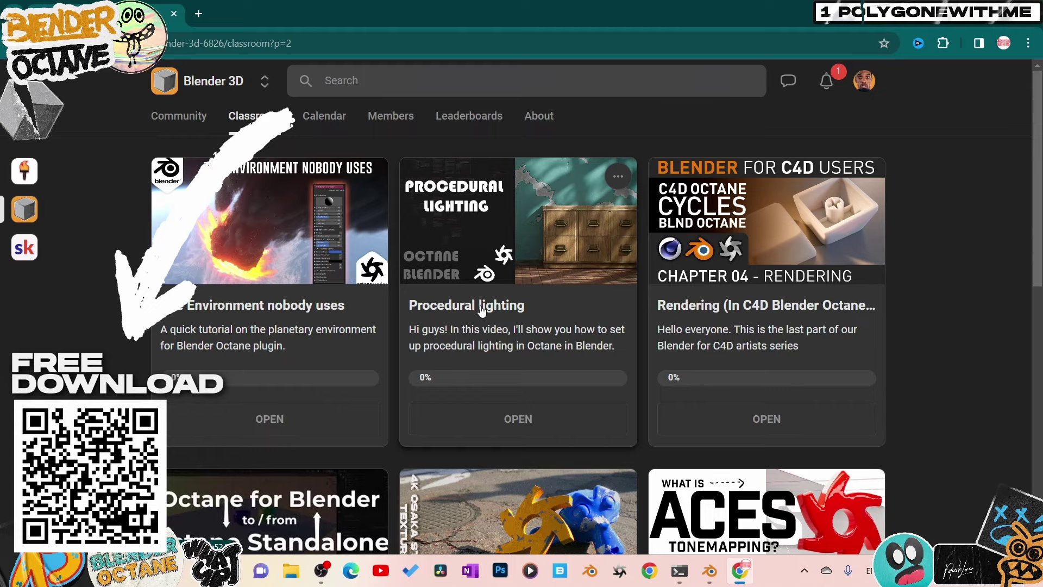
pyautogui.scroll(-4, 492, 310)
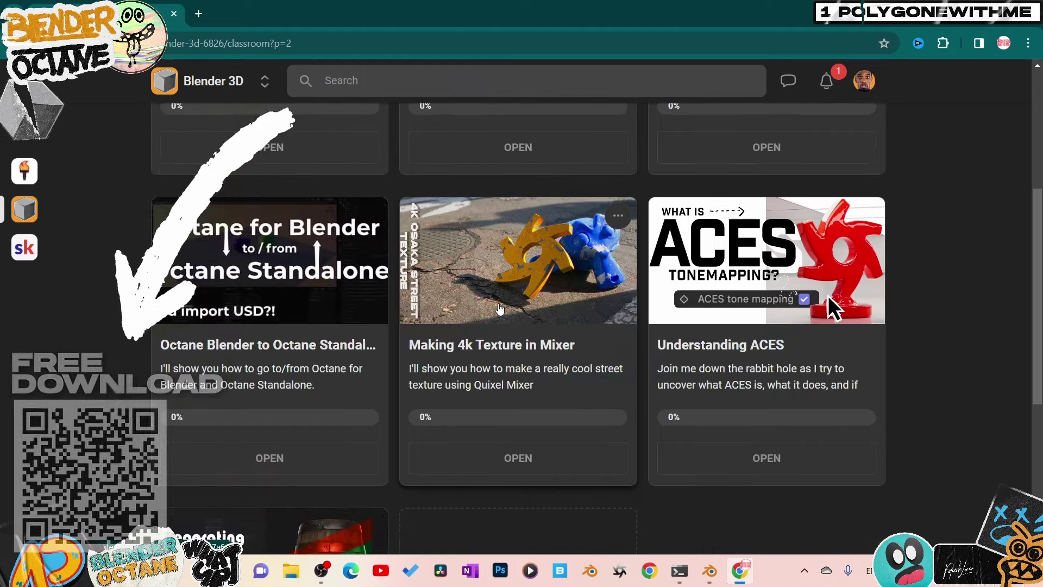